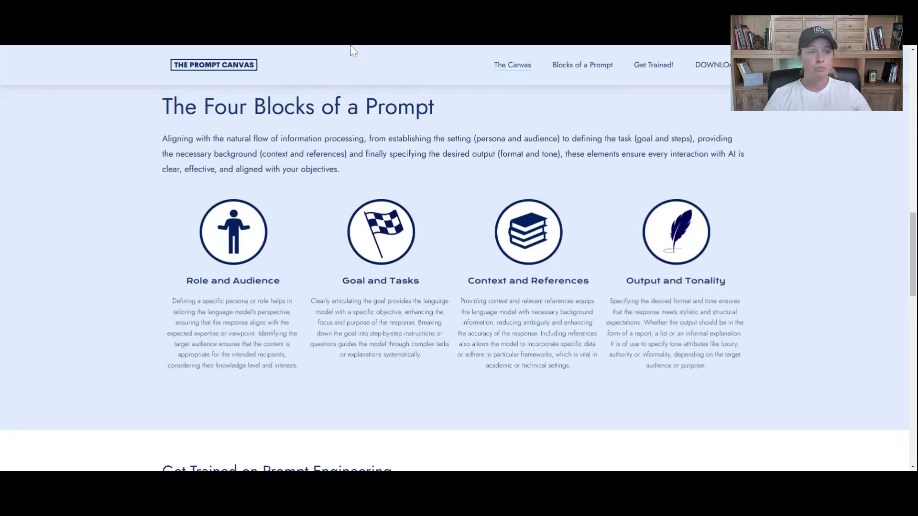
# - Start a new chat, then attach and send the Prompt Canvas PDF
pyautogui.hotkey('alt', 'Tab')
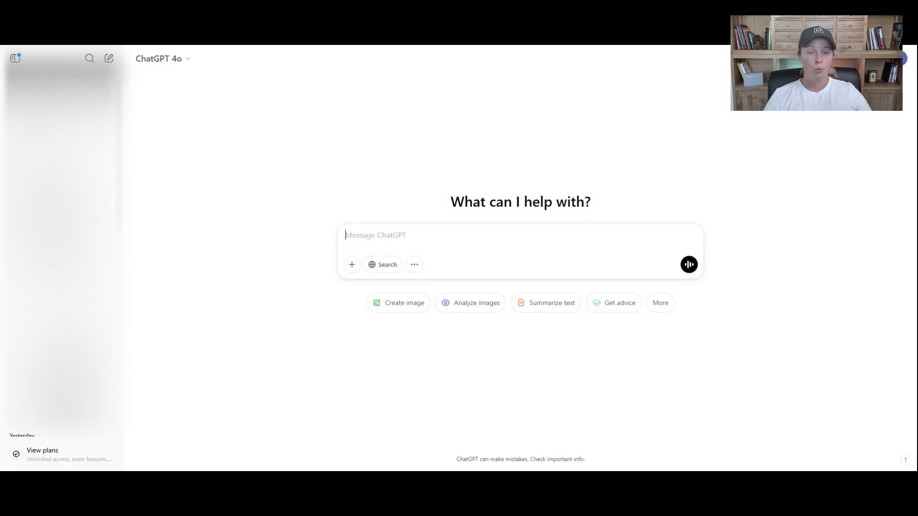
pyautogui.click(353, 266)
pyautogui.click(374, 240)
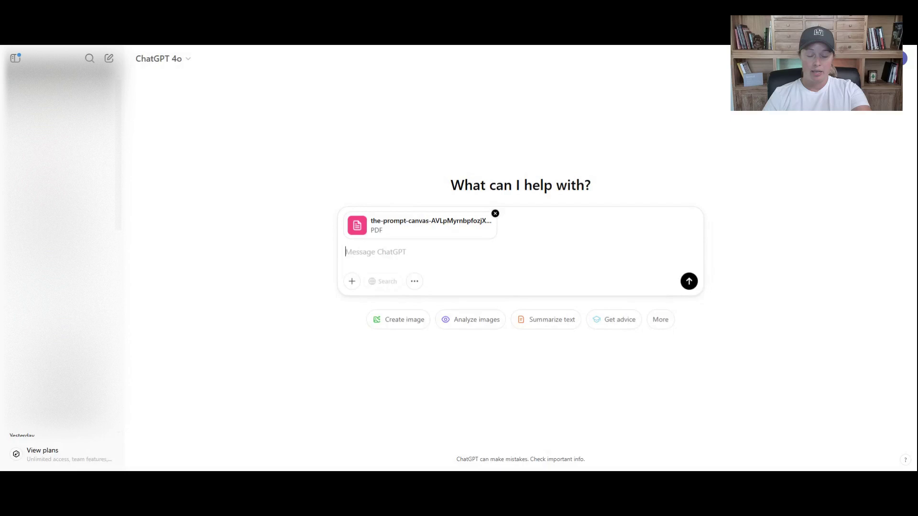
pyautogui.press('Return')
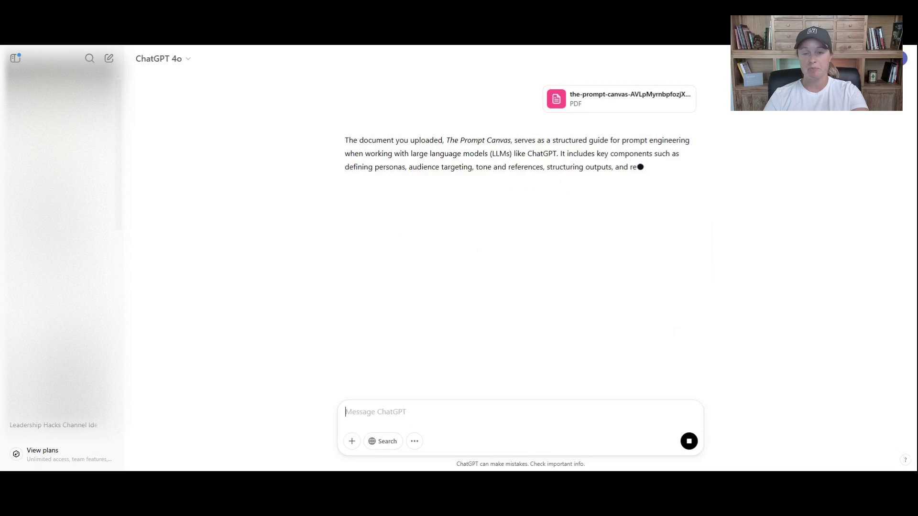
# - Ask ChatGPT to go through each prompting step, using a PCS move as the example
pyautogui.write('I')
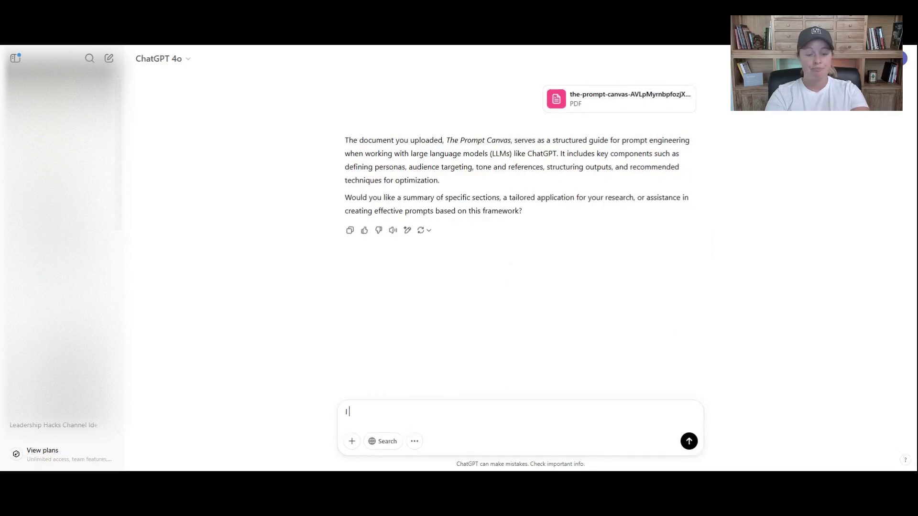
pyautogui.write(' want to to')
pyautogui.press('BackSpace')
pyautogui.press('BackSpace')
pyautogui.press('BackSpace')
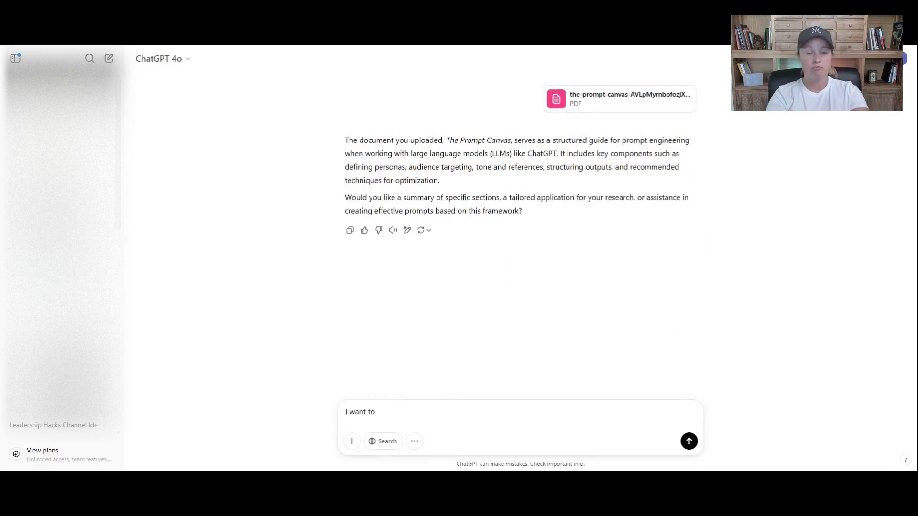
pyautogui.write('go through ea')
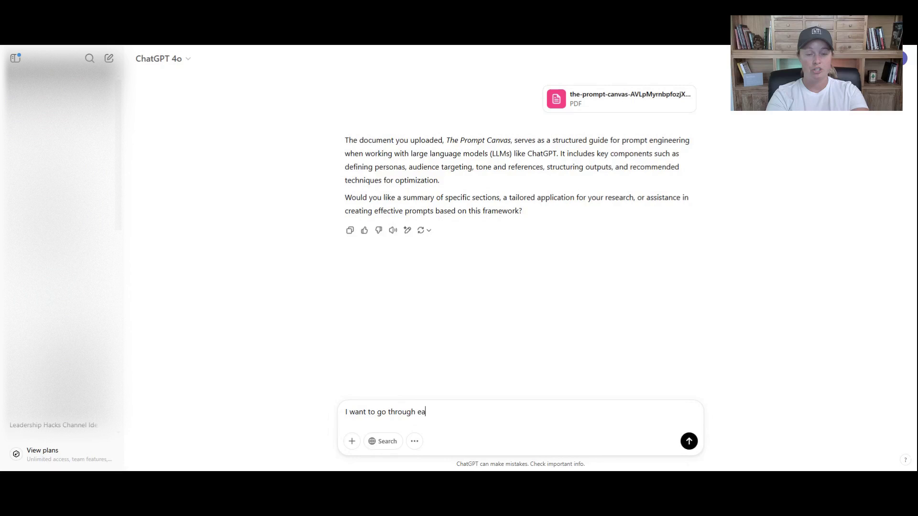
pyautogui.write('ch step. I want to learn how to prompt better. this example')
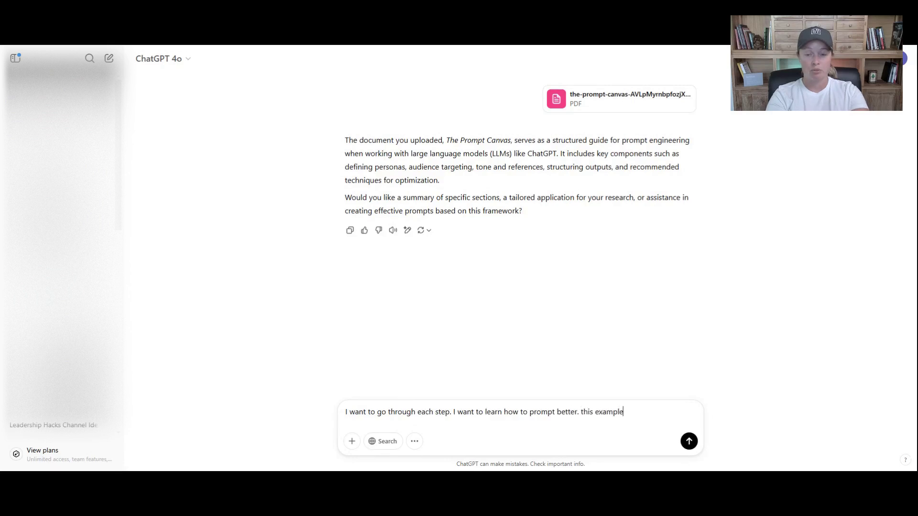
pyautogui.write(' will be specific to me as a military')
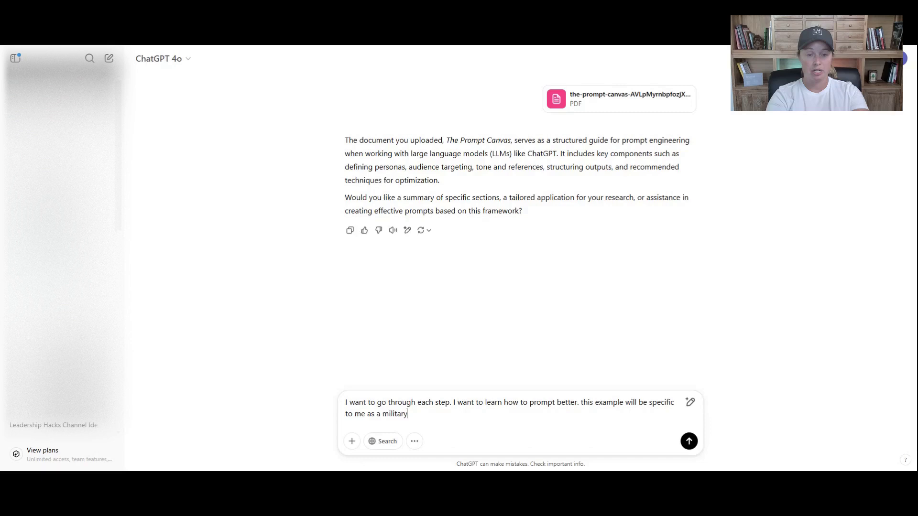
pyautogui.write(' member moving which we ca')
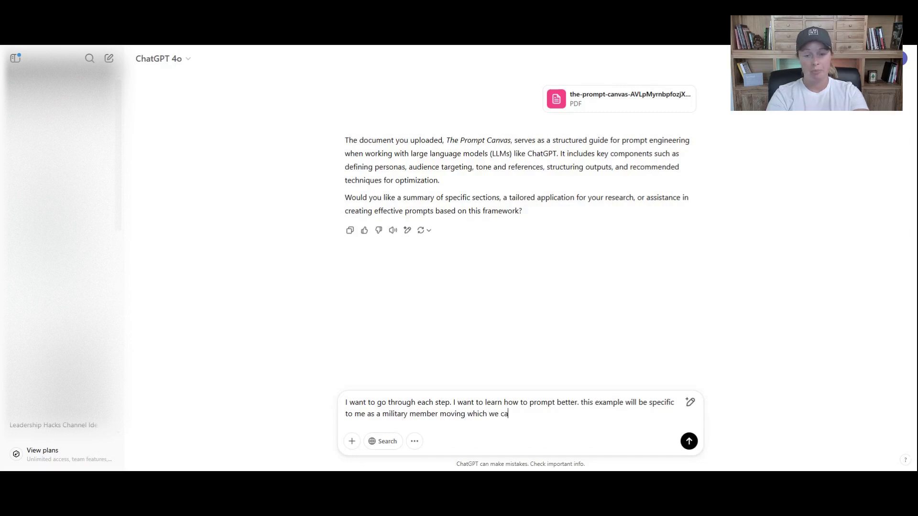
pyautogui.write('ll pcs. ')
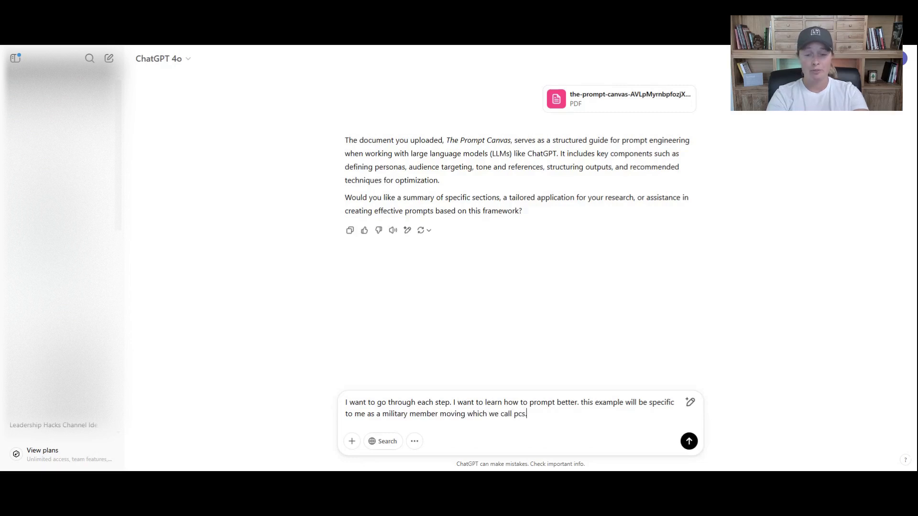
pyautogui.write('as')
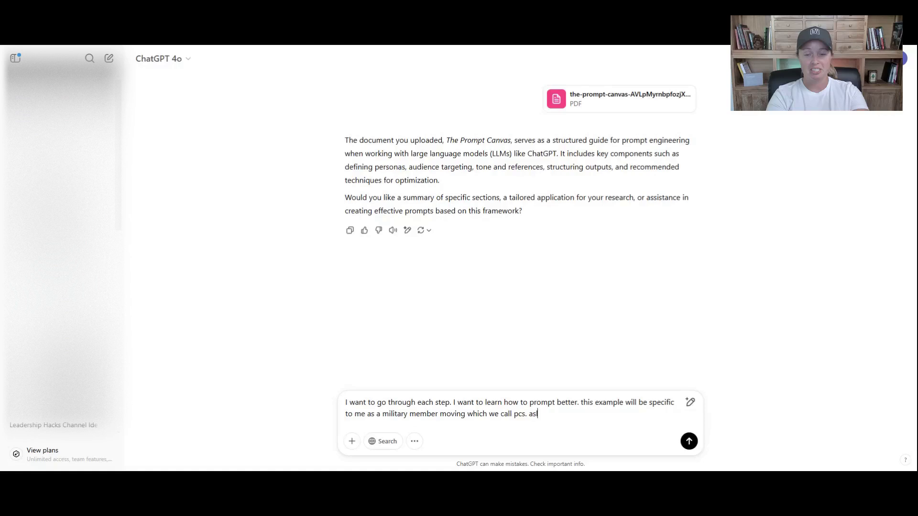
pyautogui.write('k me each st')
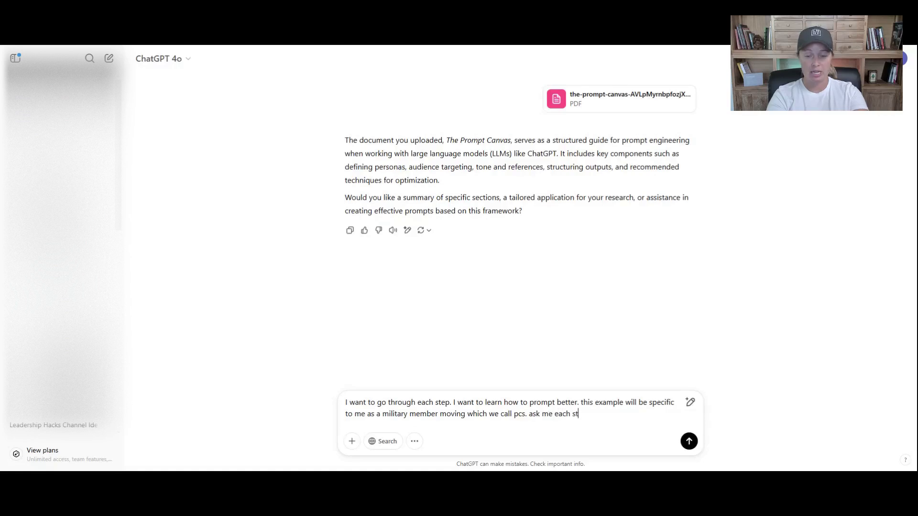
pyautogui.write('ep in sqquential order and allow')
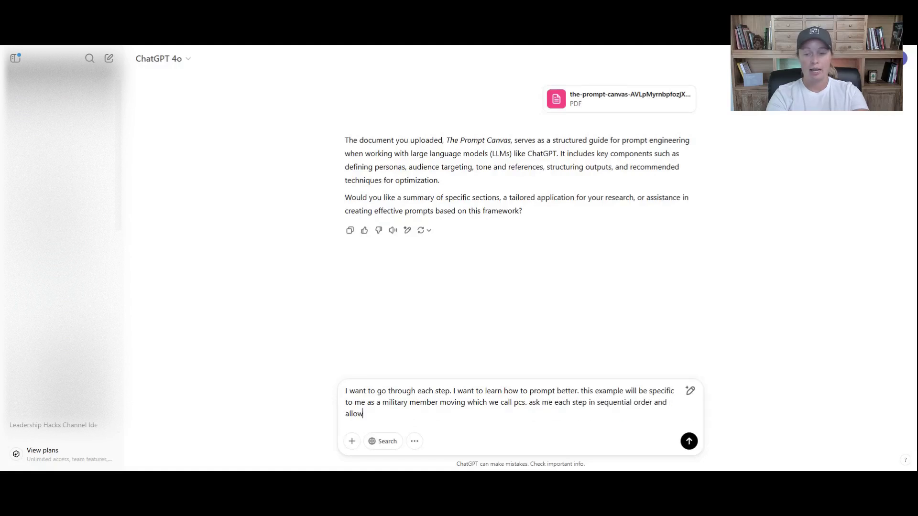
pyautogui.write(' me to answer. and then we can continue.')
pyautogui.press('Return')
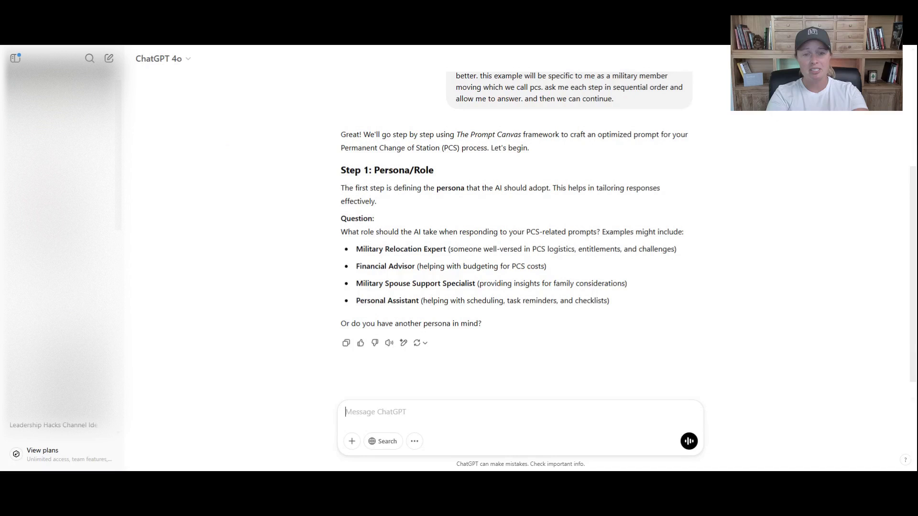
# - Choose the military relocation expert persona, noting you're active-duty Air Force, married to another AD member, and pregnant
pyautogui.write('military re')
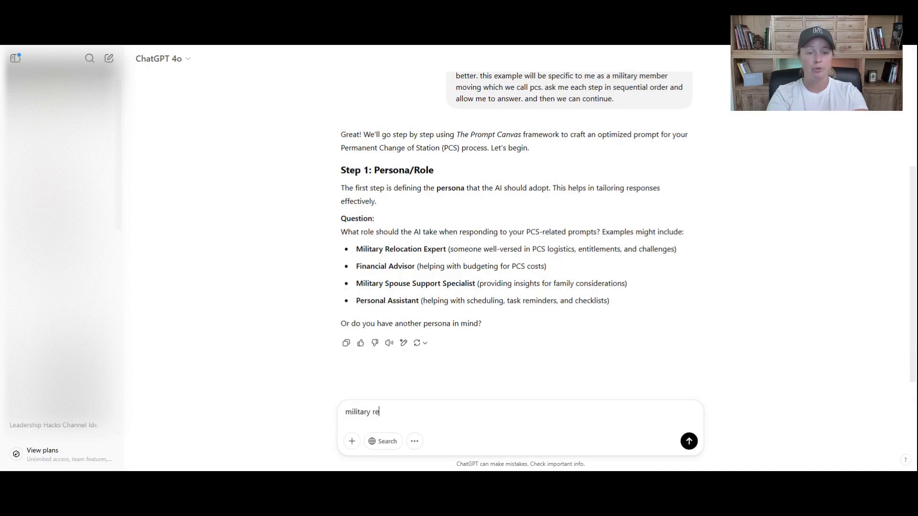
pyautogui.write('location expert. the ')
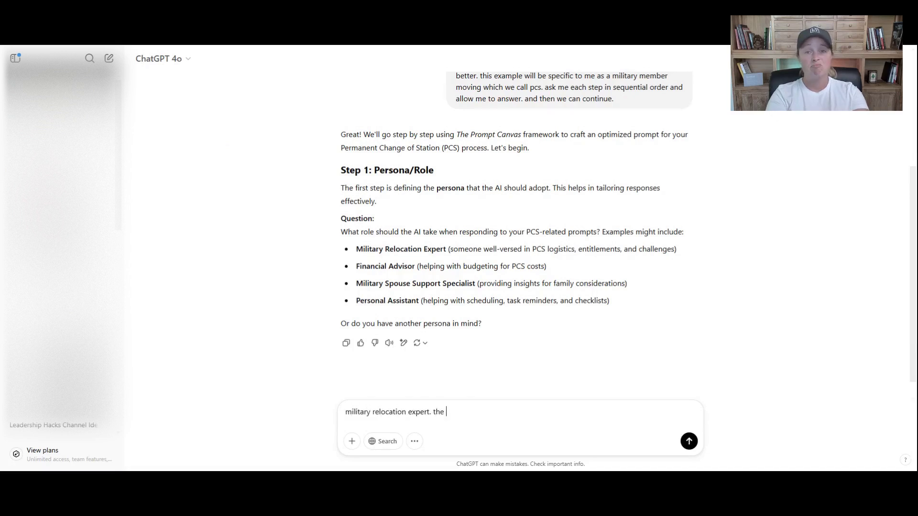
pyautogui.write('other stuff is helpful f')
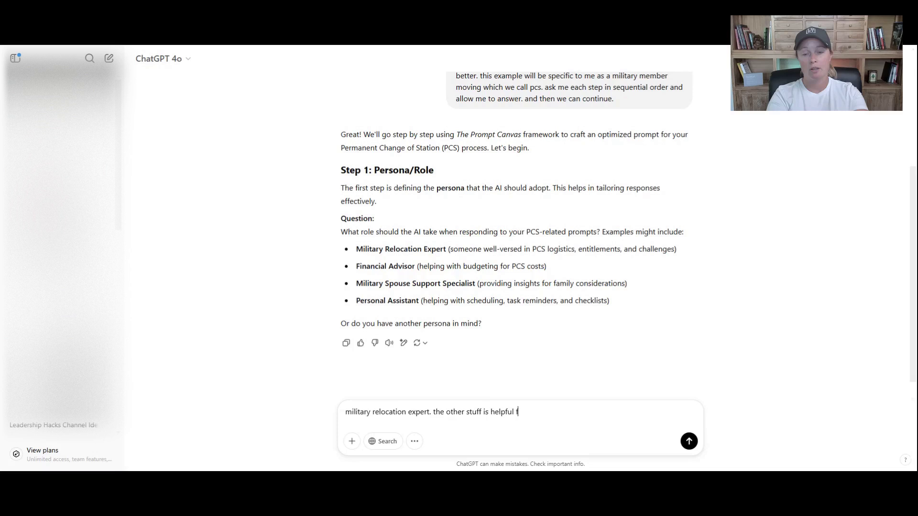
pyautogui.write('or sure. though. i am the ac')
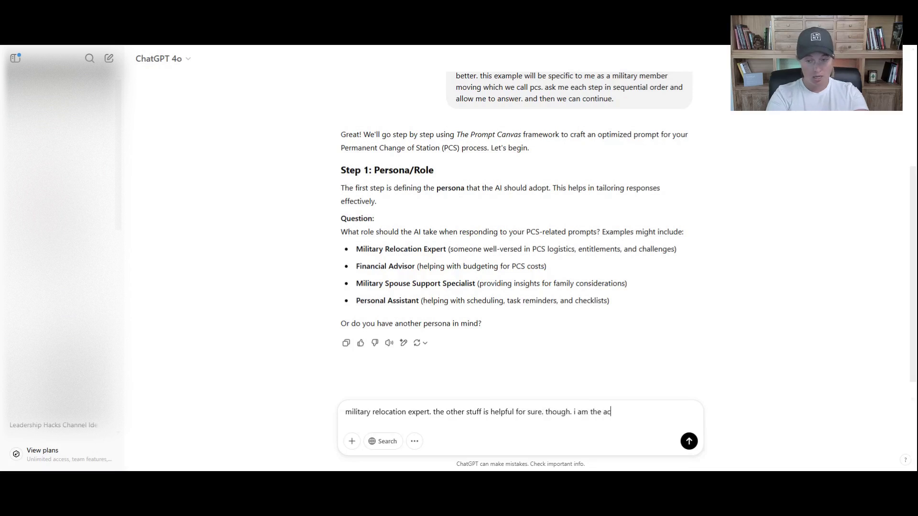
pyautogui.write('tive duty me')
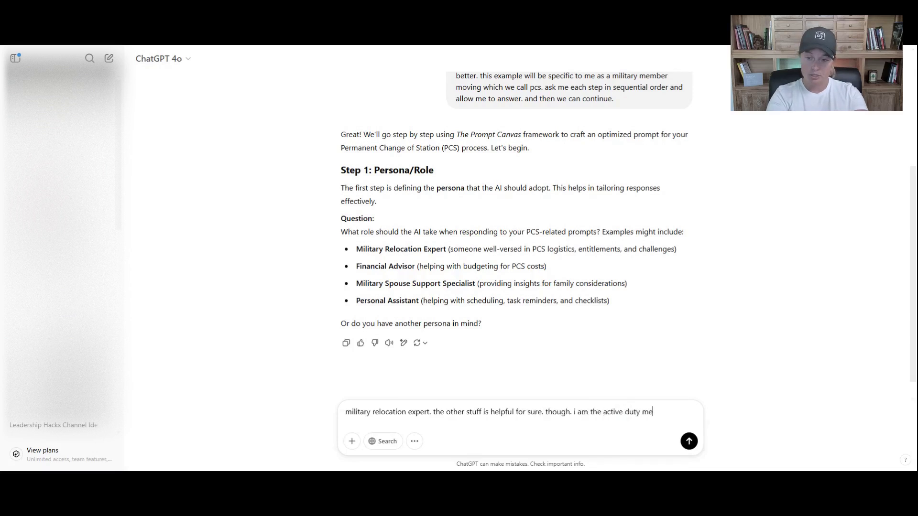
pyautogui.write('member')
pyautogui.hotkey('shift', 'Return')
pyautogui.write('I am in the ')
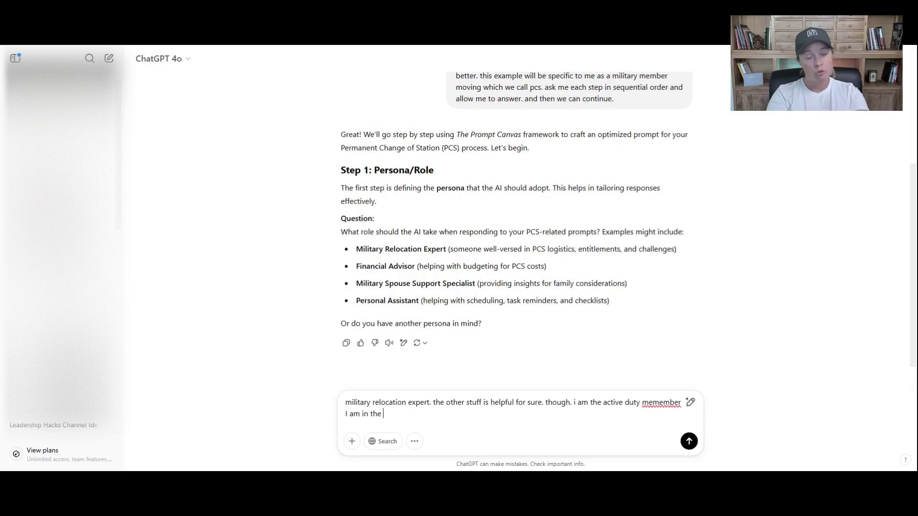
pyautogui.write('Air Force and')
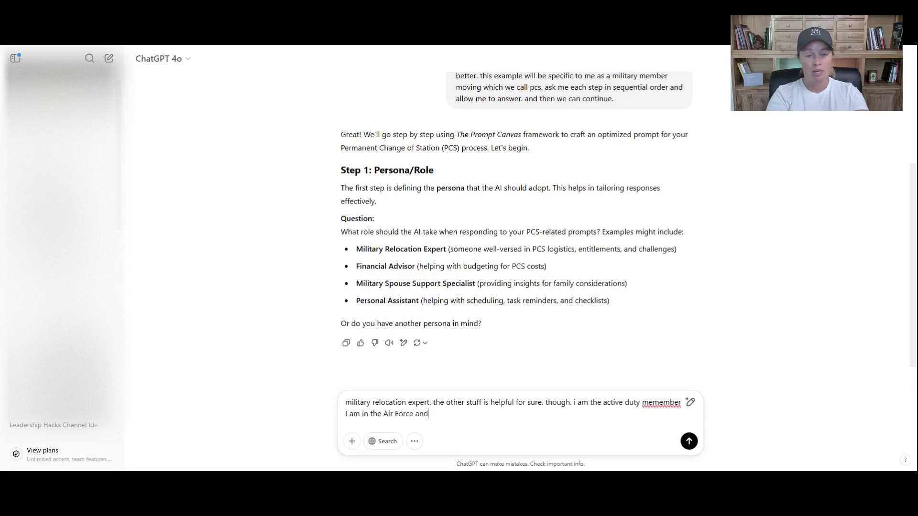
pyautogui.write(' married to another AD air force and pregnant.')
pyautogui.press('Return')
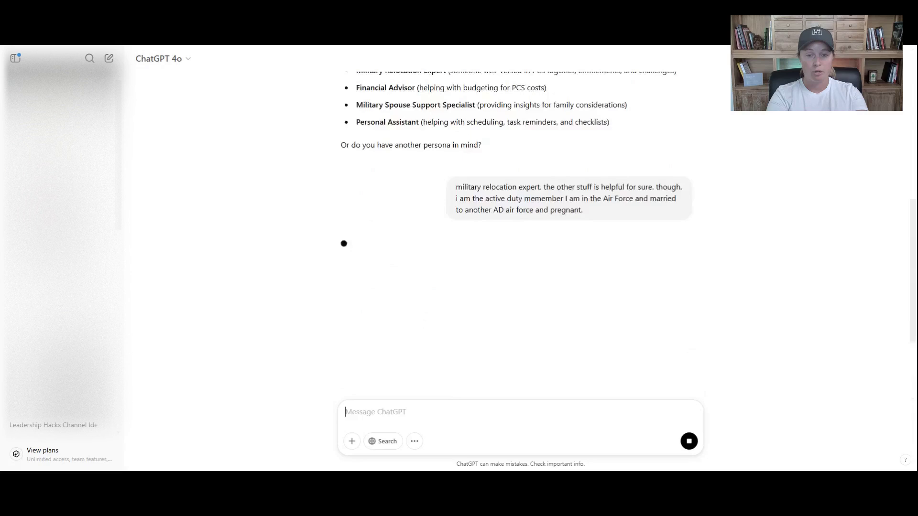
# - Discard an unsent note and enter 'personal for today' as the audience answer
pyautogui.write('i did not see the response')
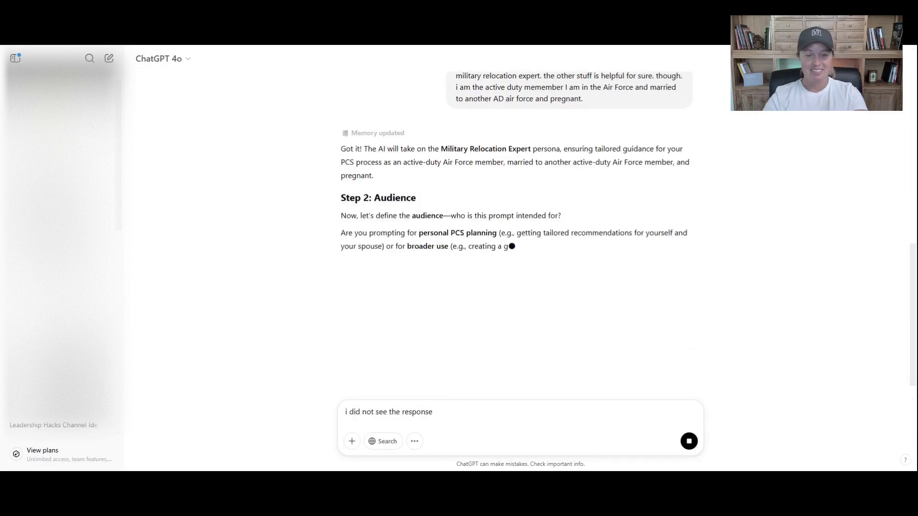
pyautogui.moveTo(434, 412); pyautogui.dragTo(334, 414)
pyautogui.press('BackSpace')
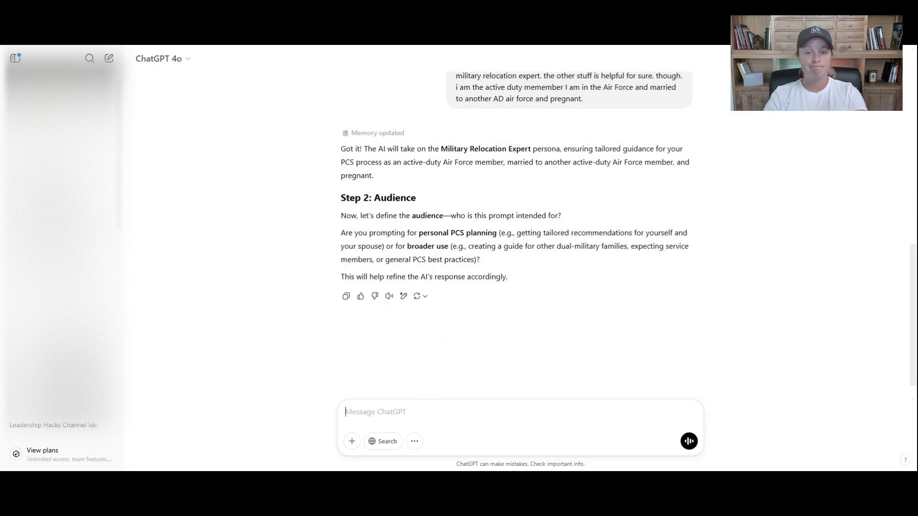
pyautogui.write('perso')
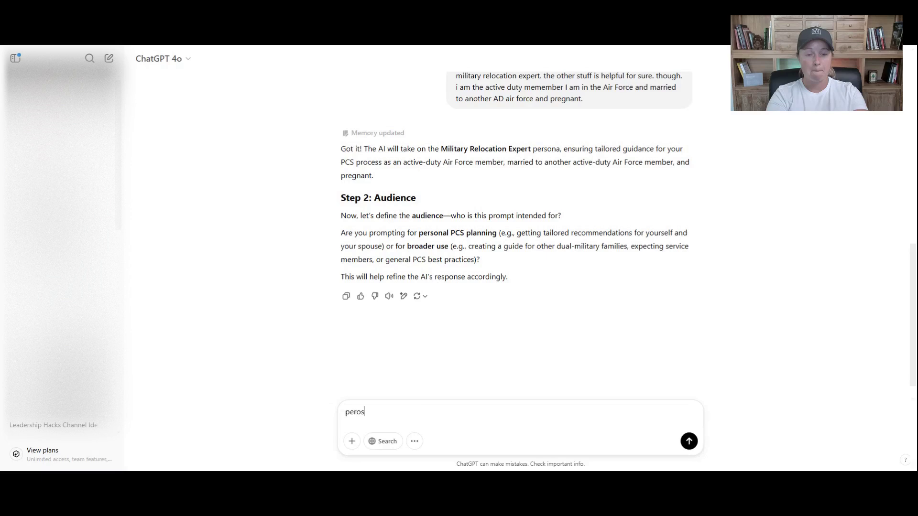
pyautogui.write('nal for today')
# - Send the audience answer, then describe lease/home-buying timing, spouse's earlier move, and HHG concerns
pyautogui.press('Return')
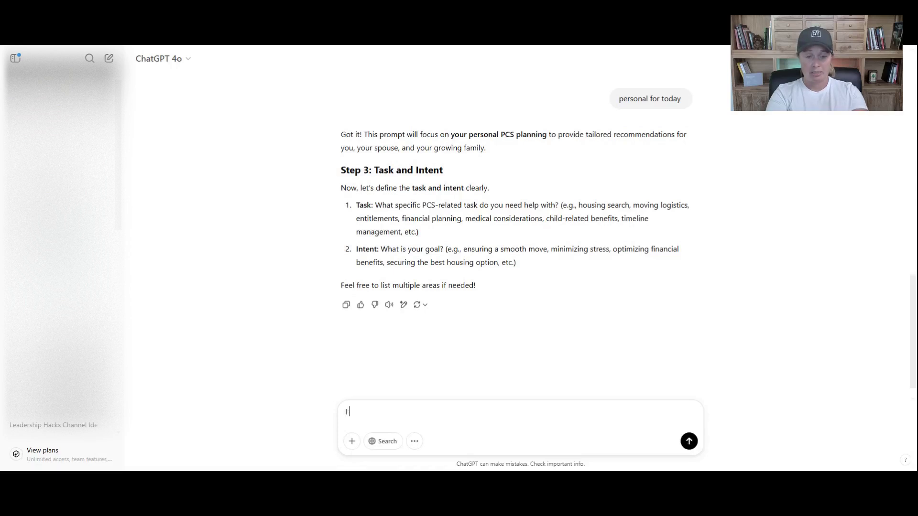
pyautogui.write('include all of that but i also have conc')
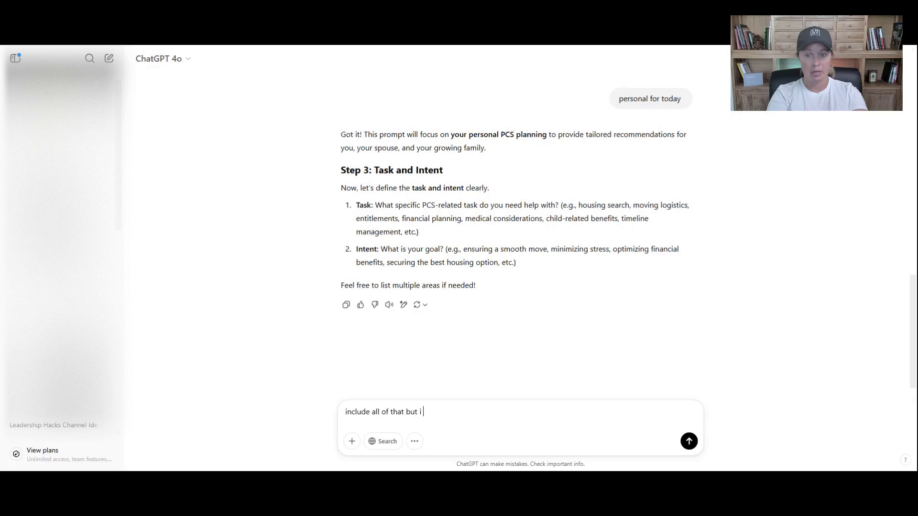
pyautogui.write('erns about ti')
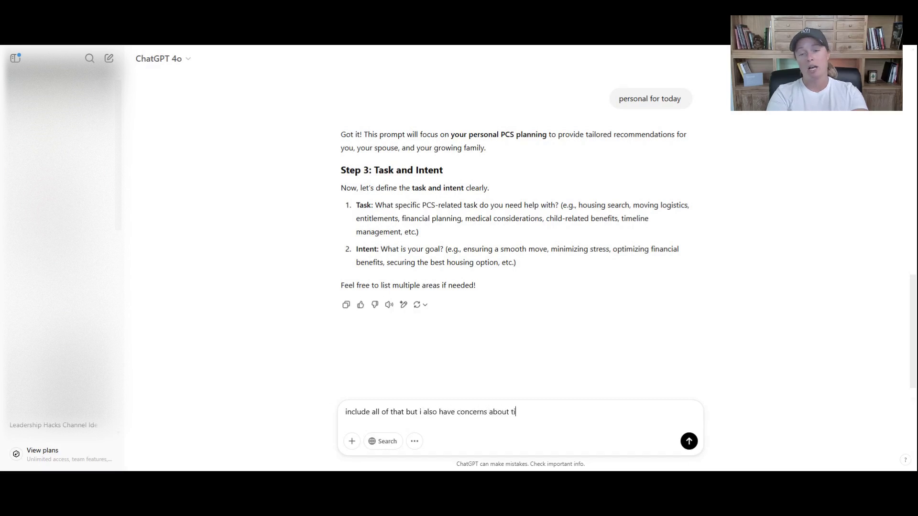
pyautogui.write('ming related to')
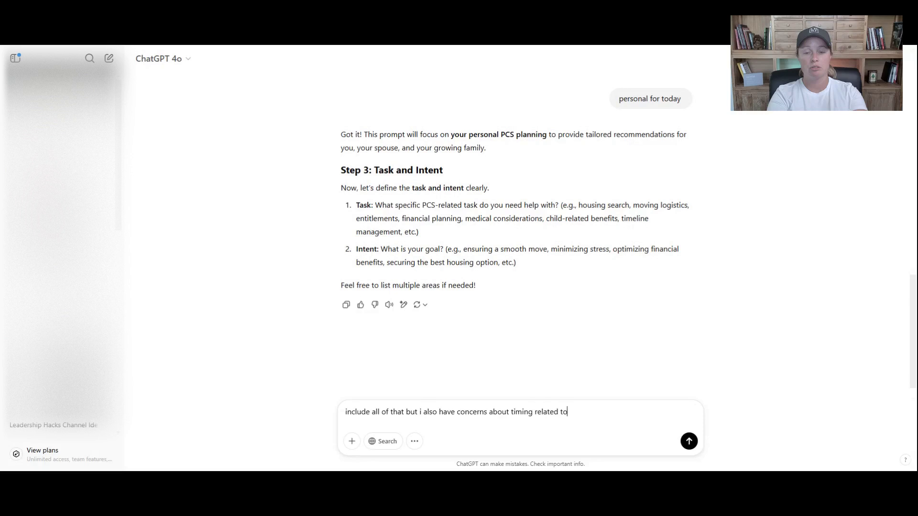
pyautogui.write(' leases an')
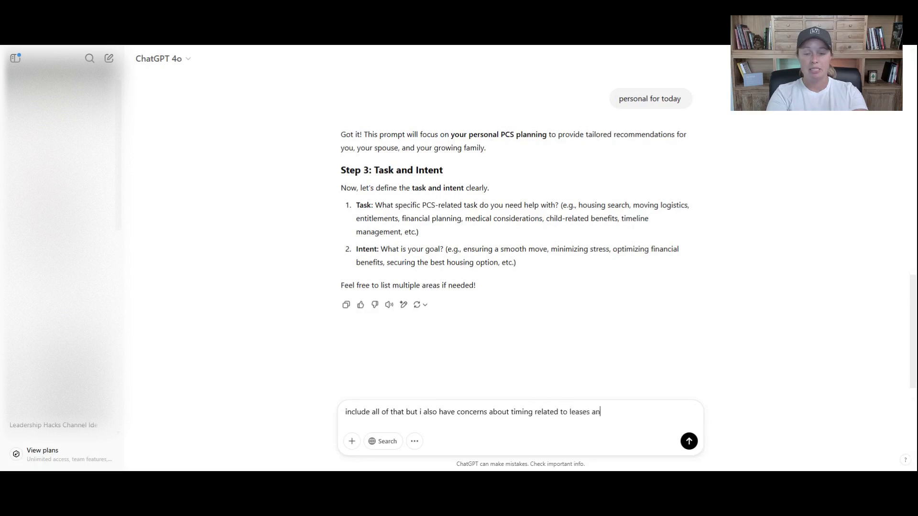
pyautogui.write('d buying homes, my delivery, s')
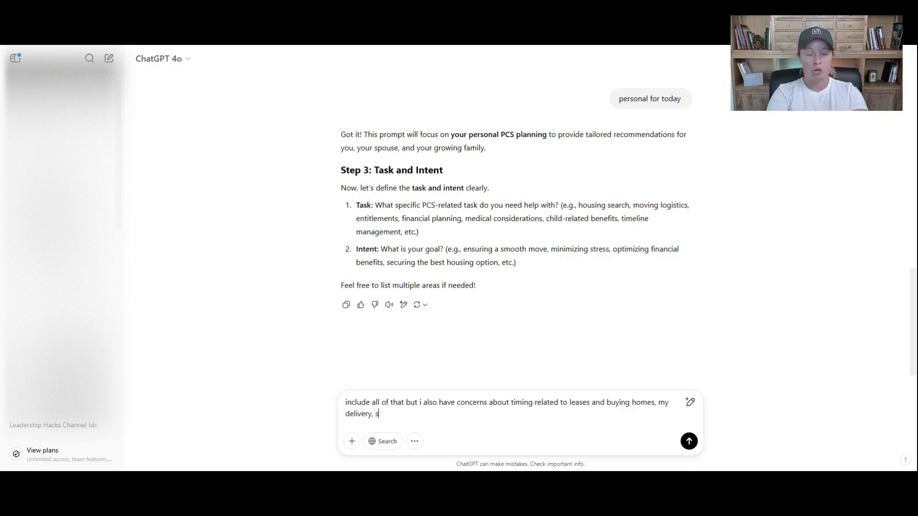
pyautogui.press('BackSpace')
pyautogui.write('my spp')
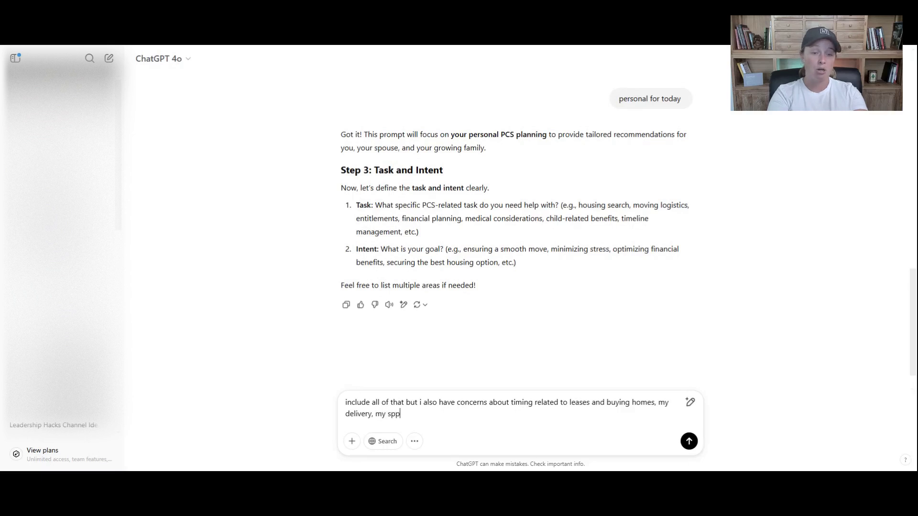
pyautogui.press('BackSpace')
pyautogui.write('ouse is goi')
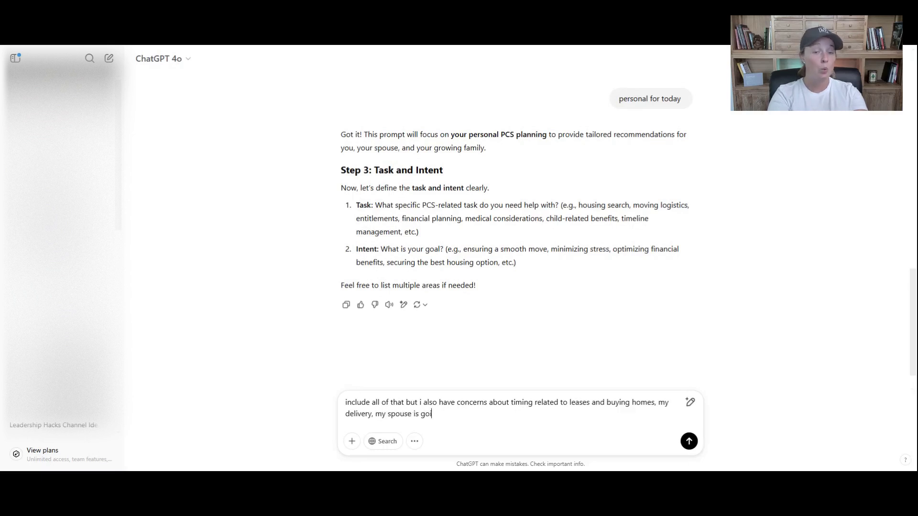
pyautogui.write('ng to move earlier than me.')
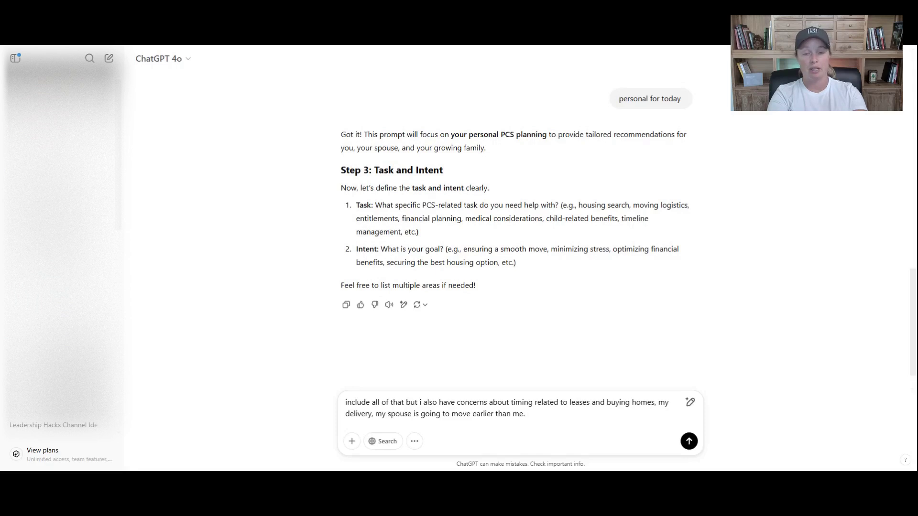
pyautogui.write('rel')
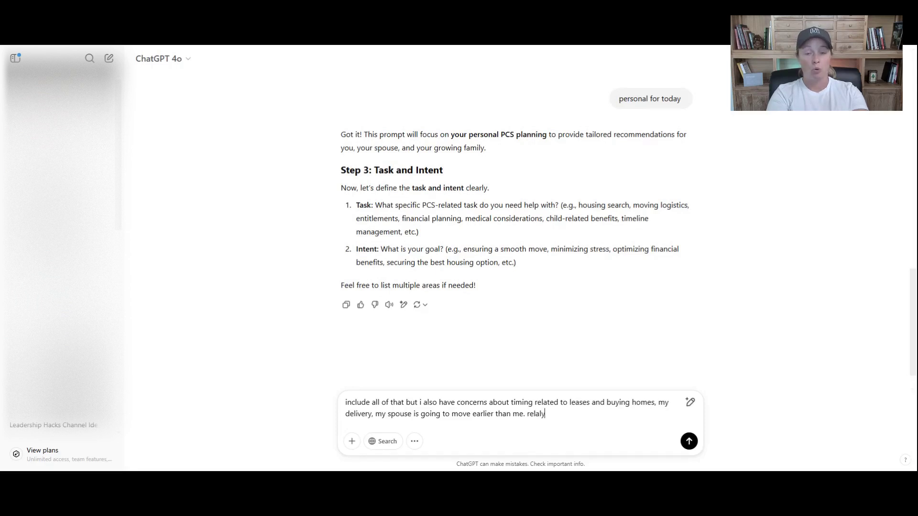
pyautogui.write('aly')
pyautogui.press('BackSpace')
pyautogui.press('BackSpace')
pyautogui.write('ally')
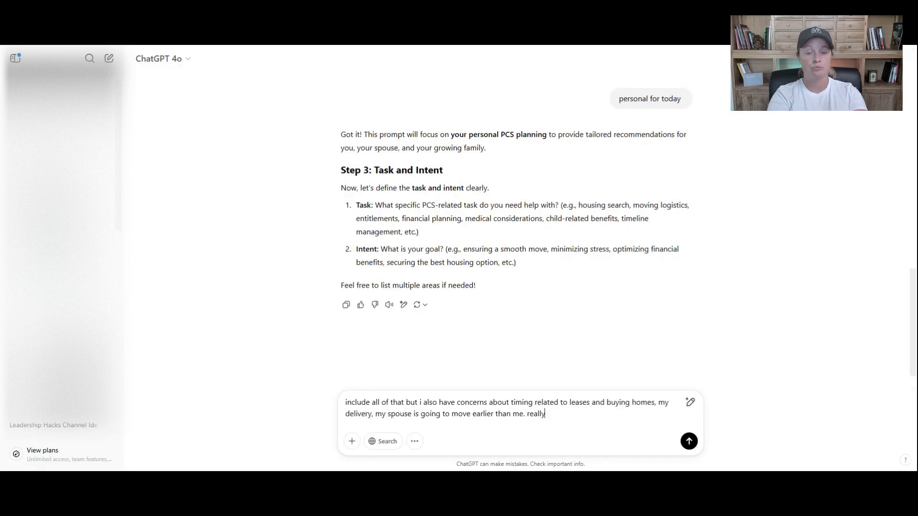
pyautogui.write(' important to')
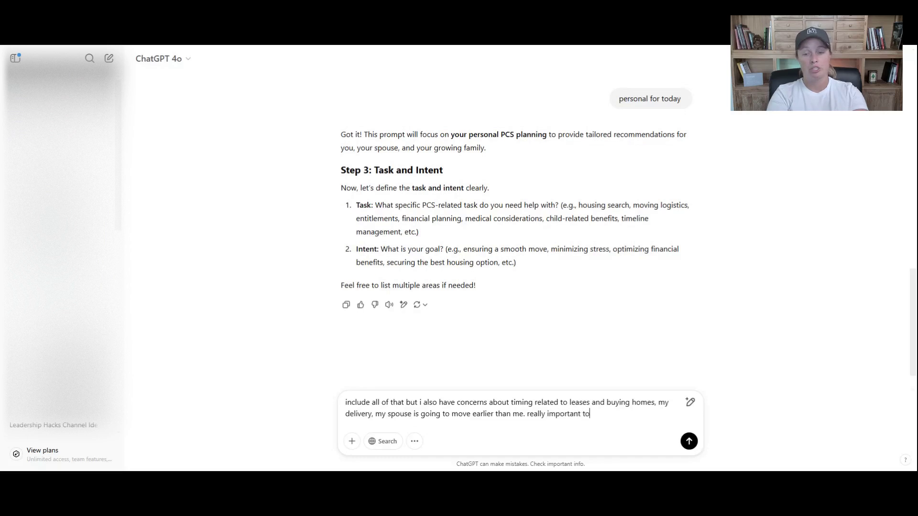
pyautogui.write(' get a ho')
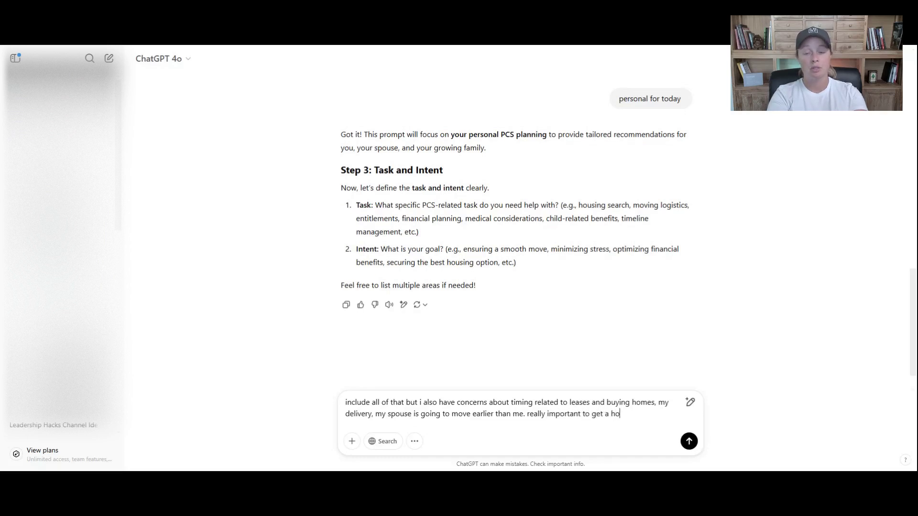
pyautogui.write('me and loan')
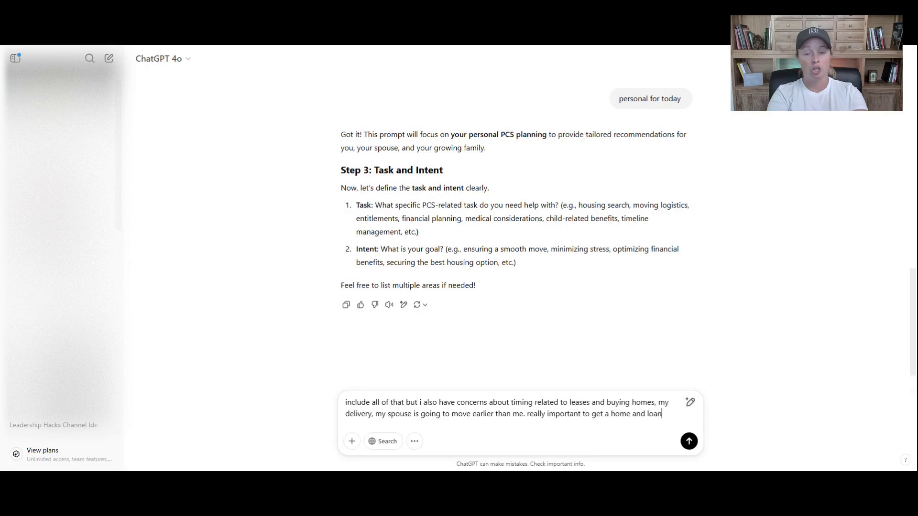
pyautogui.write('er furniture is ')
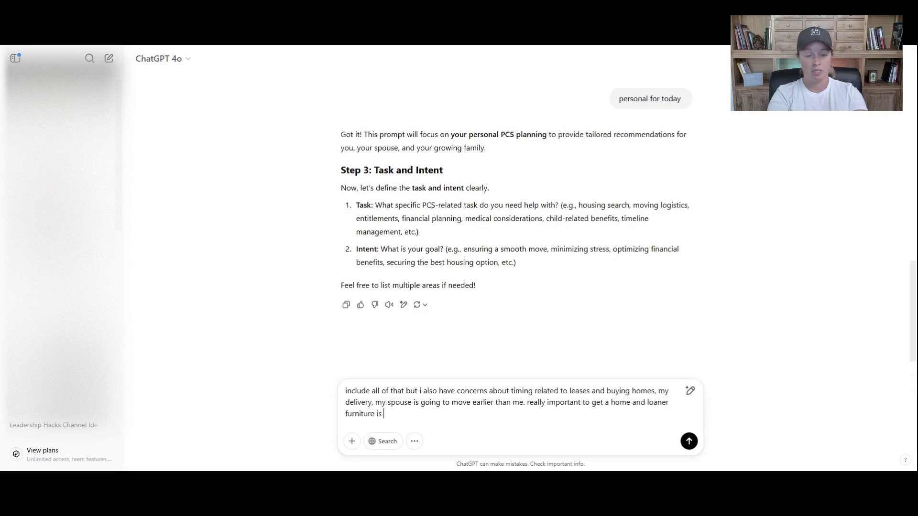
pyautogui.write('only in hawaii so i want to move to dc and b')
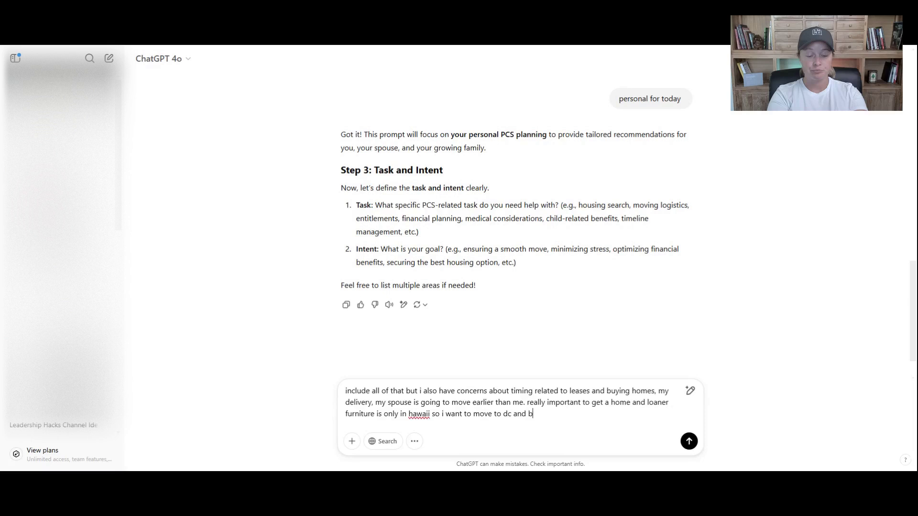
pyautogui.press('BackSpace')
pyautogui.write('not be wa')
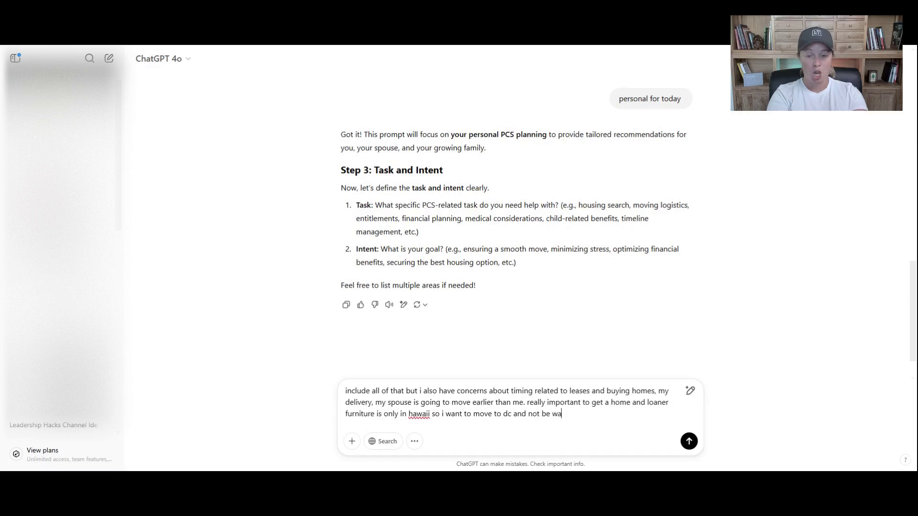
pyautogui.write('iting for hhg for ')
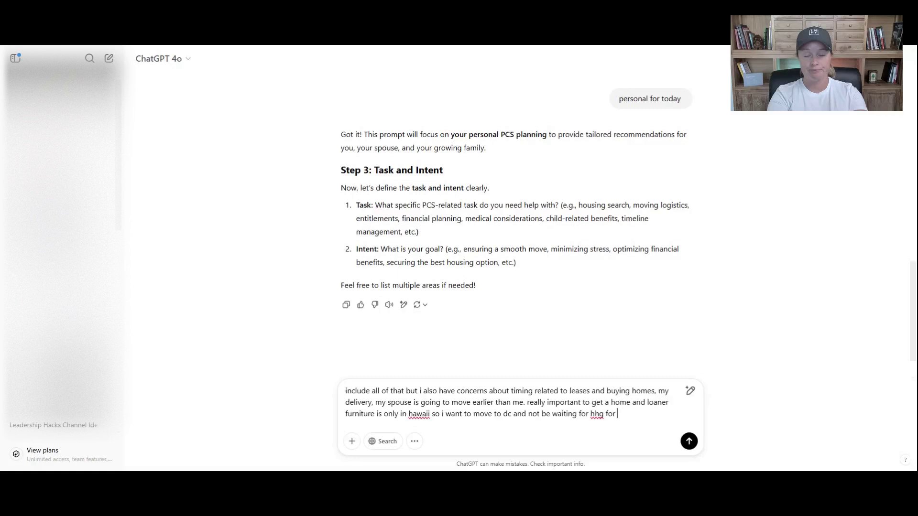
pyautogui.write('ever')
pyautogui.press('Return')
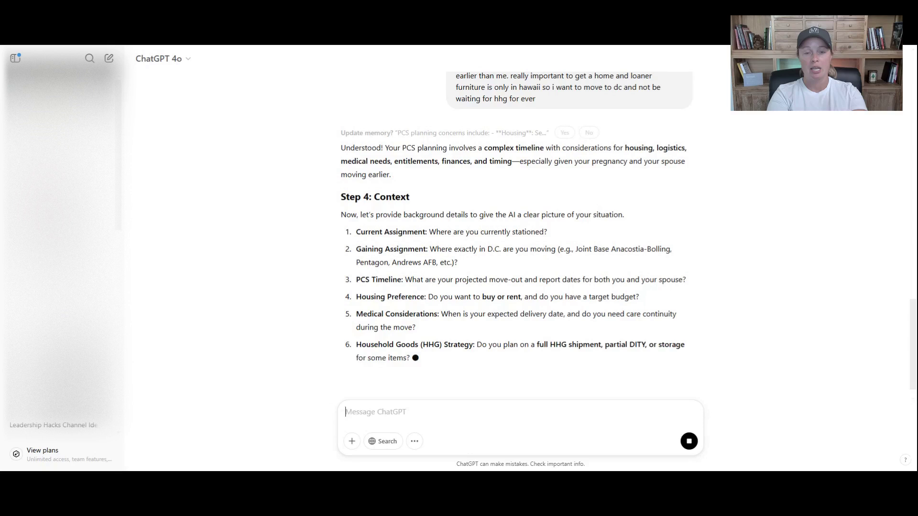
# - Send the context: Oahu to Andrews, leaving June, spouse in March, home-buying budget details
pyautogui.write('Oah')
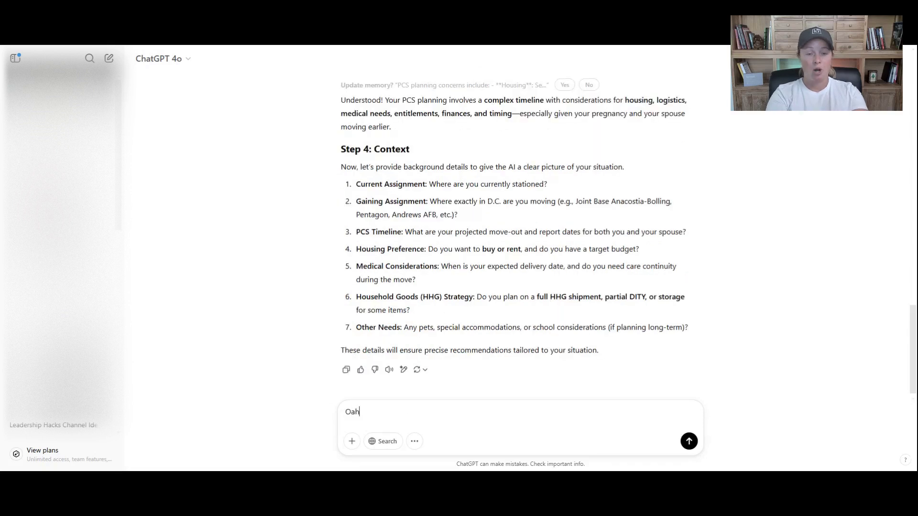
pyautogui.write('u going to ')
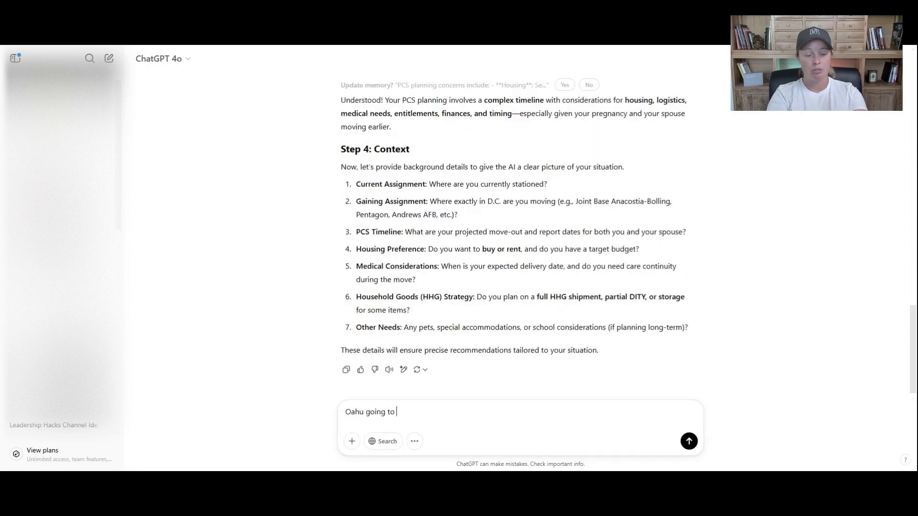
pyautogui.write('Andres I ')
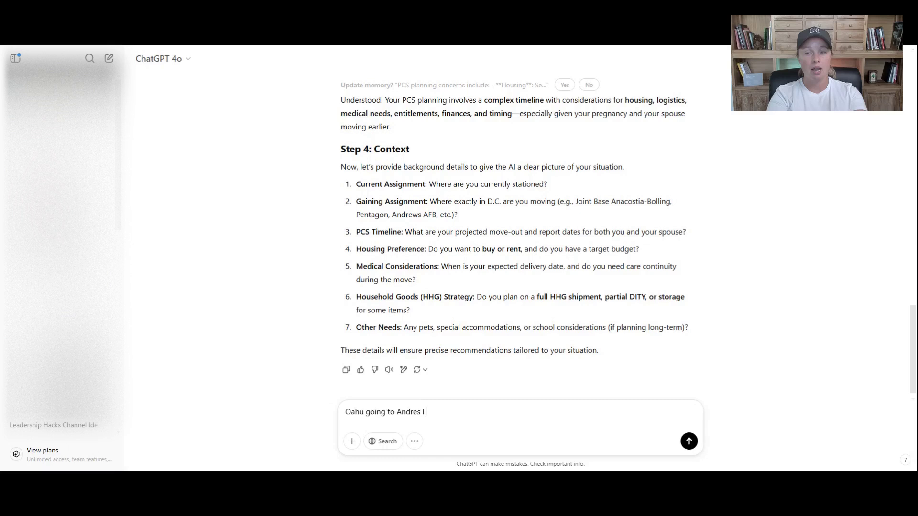
pyautogui.write('leave i')
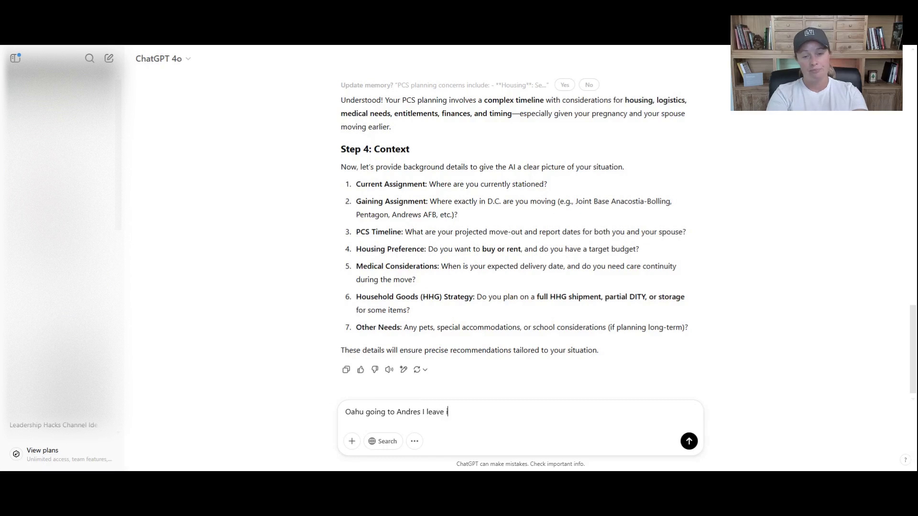
pyautogui.write('n June spous')
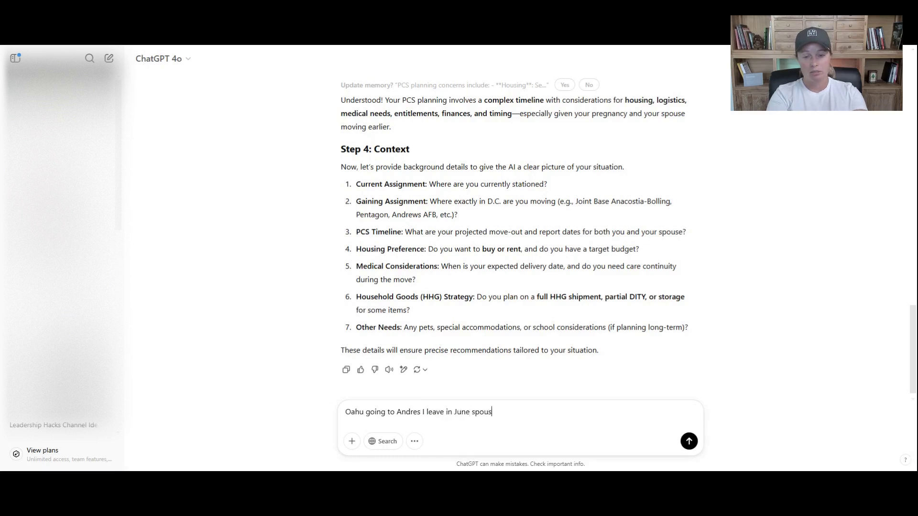
pyautogui.write('e leaves in mar')
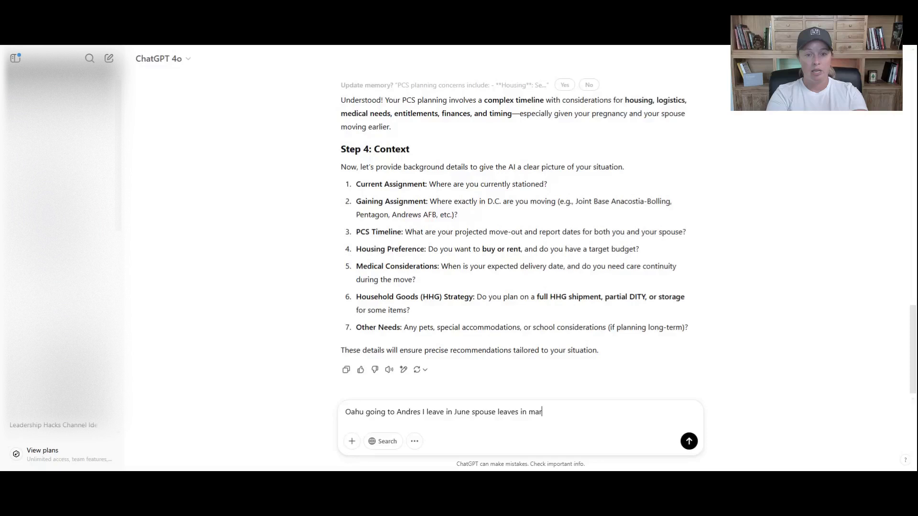
pyautogui.write('ch, we want')
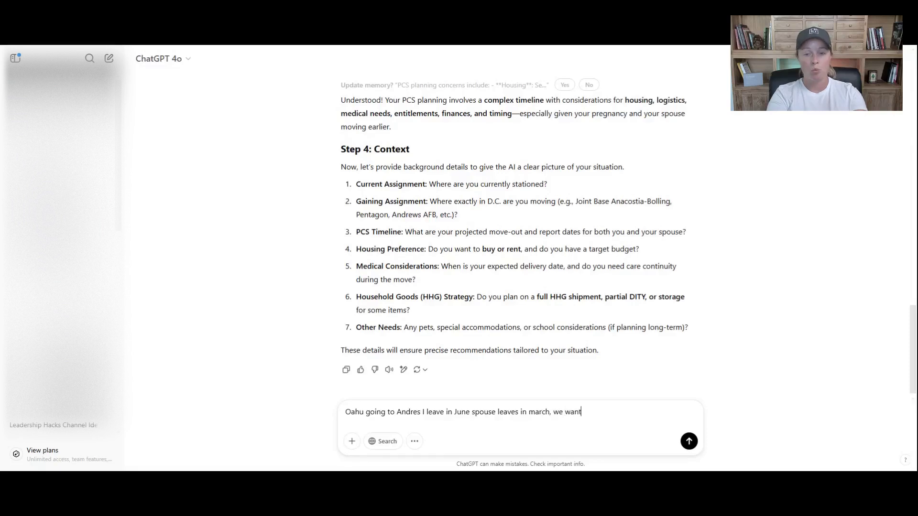
pyautogui.write(' to buy')
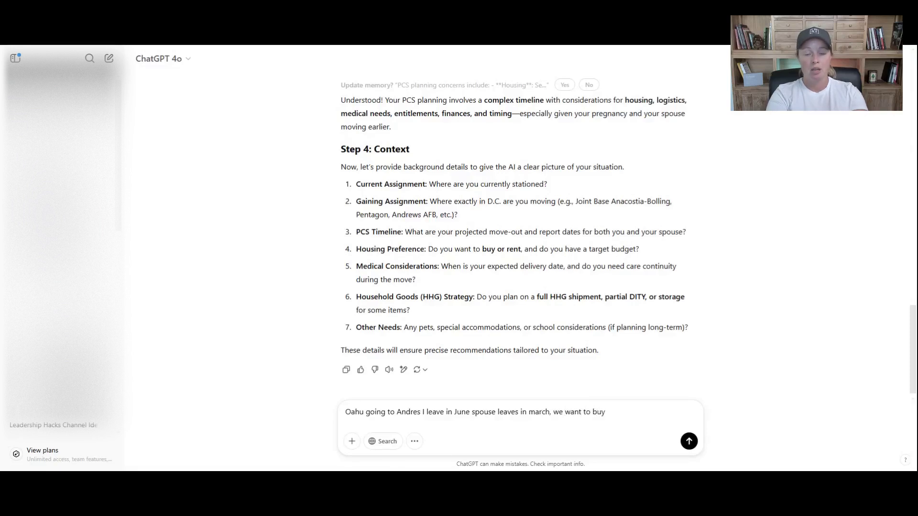
pyautogui.write(' budget ')
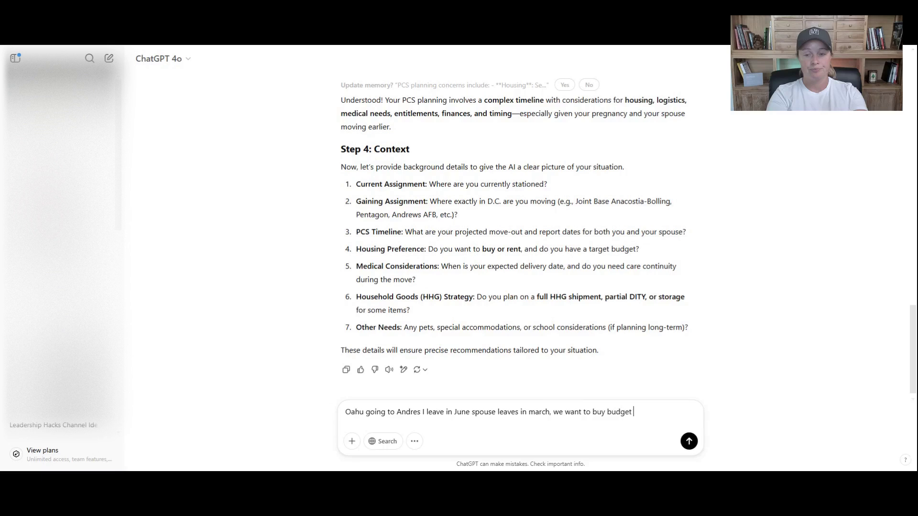
pyautogui.write('is 1.1M, medical I am due')
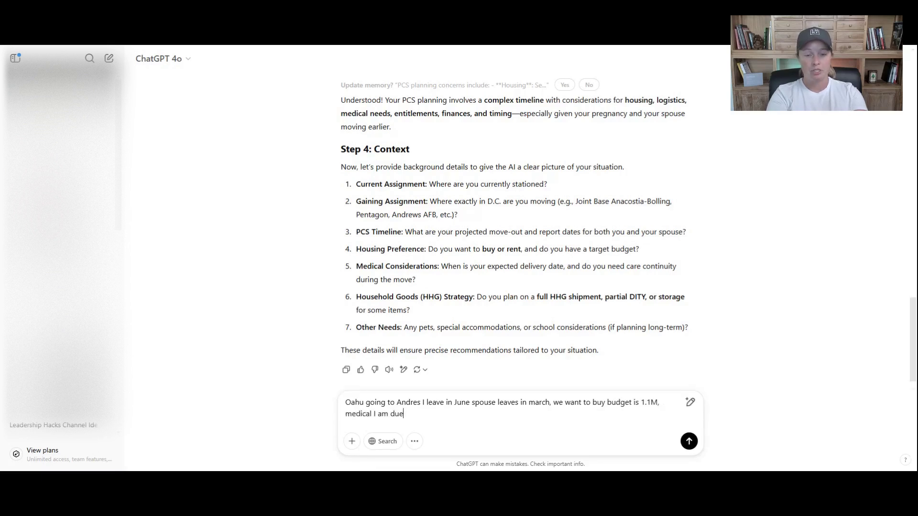
pyautogui.write(' in April, HHG no storate. no ')
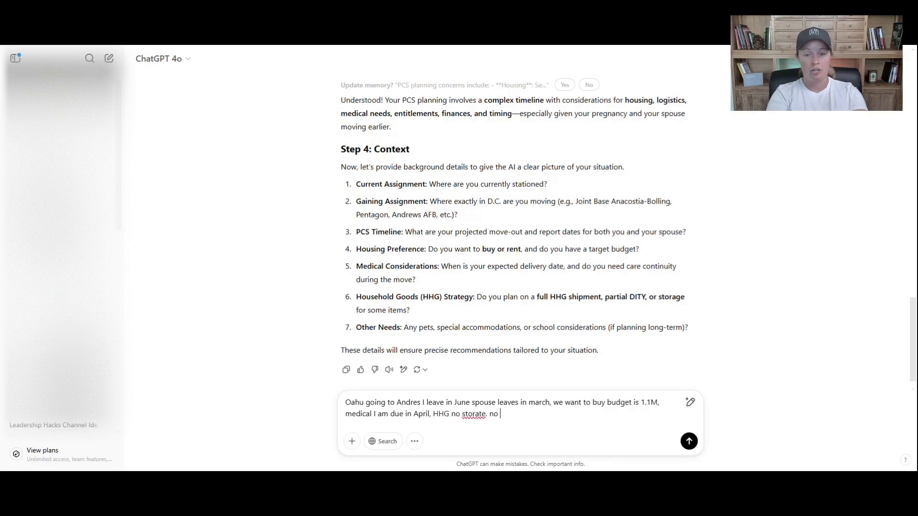
pyautogui.write('pets, school not')
pyautogui.write(' wor')
pyautogui.press('BackSpace')
pyautogui.write('worried right now but s')
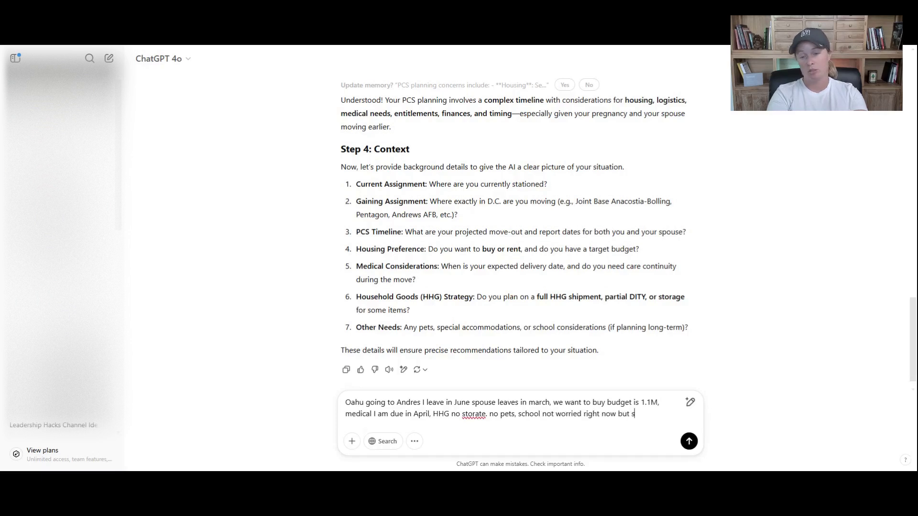
pyautogui.write('till want it o be decent')
pyautogui.press('Return')
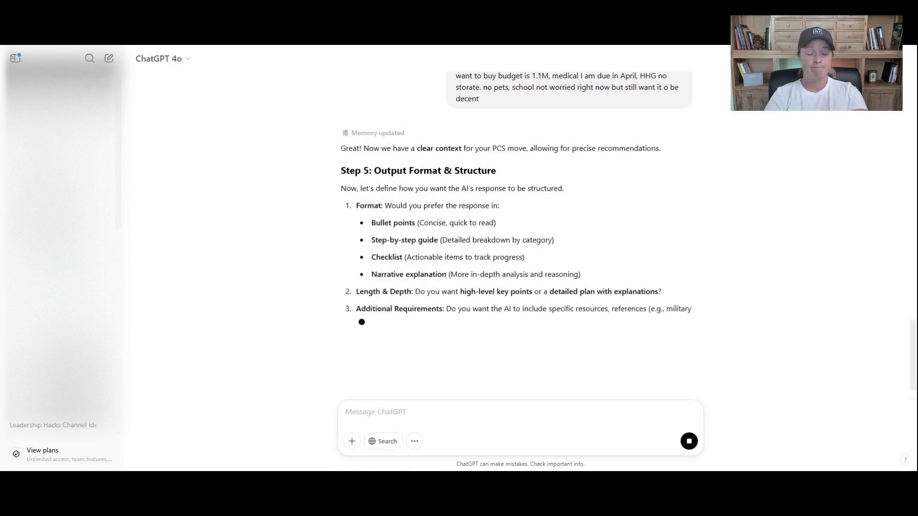
# - Request super-detailed bullet points with explanations, specific resources and websites
pyautogui.write('bulle')
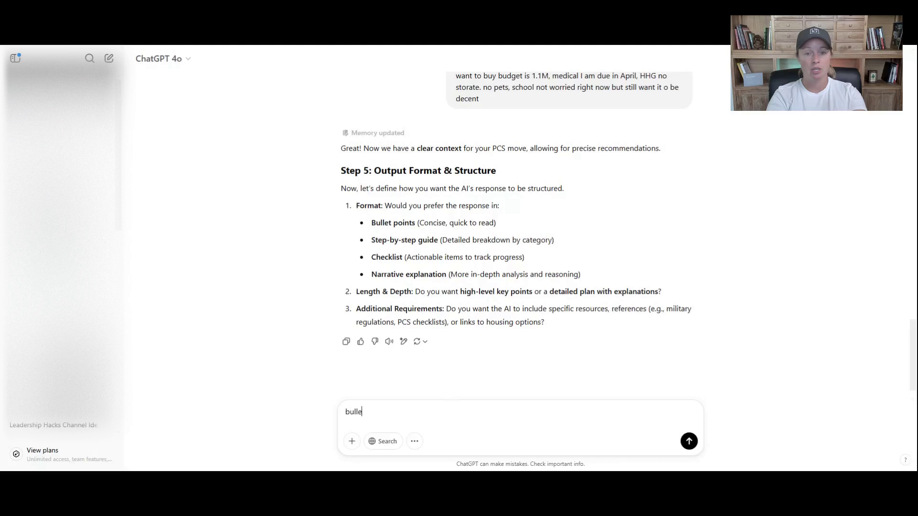
pyautogui.write('t points,')
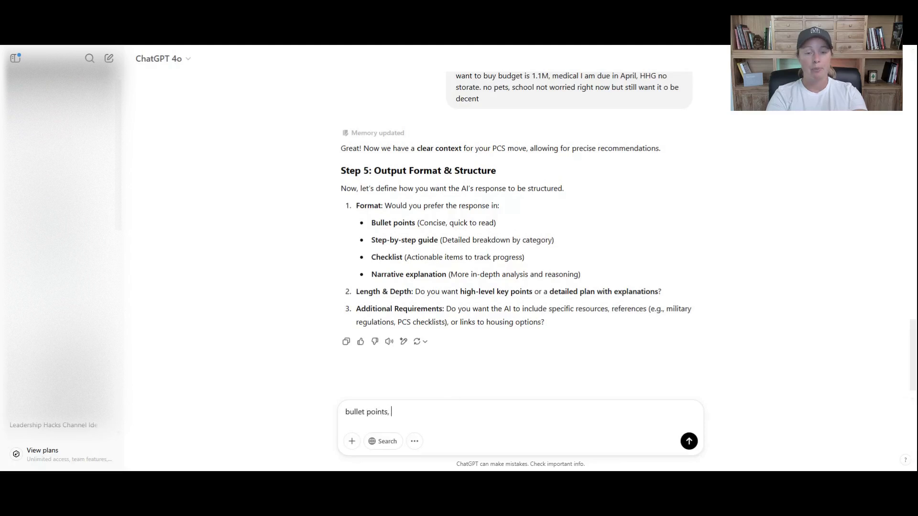
pyautogui.write(' super detailed with expl')
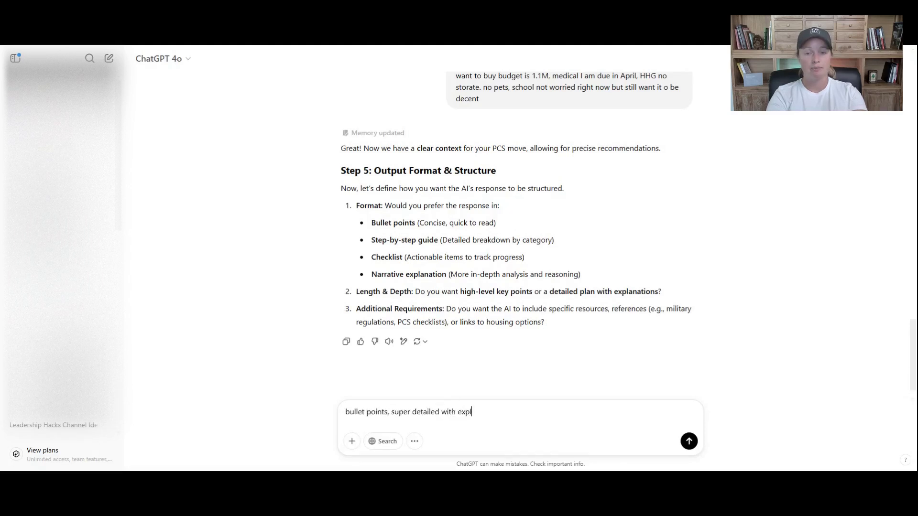
pyautogui.write('nationons. give me specif')
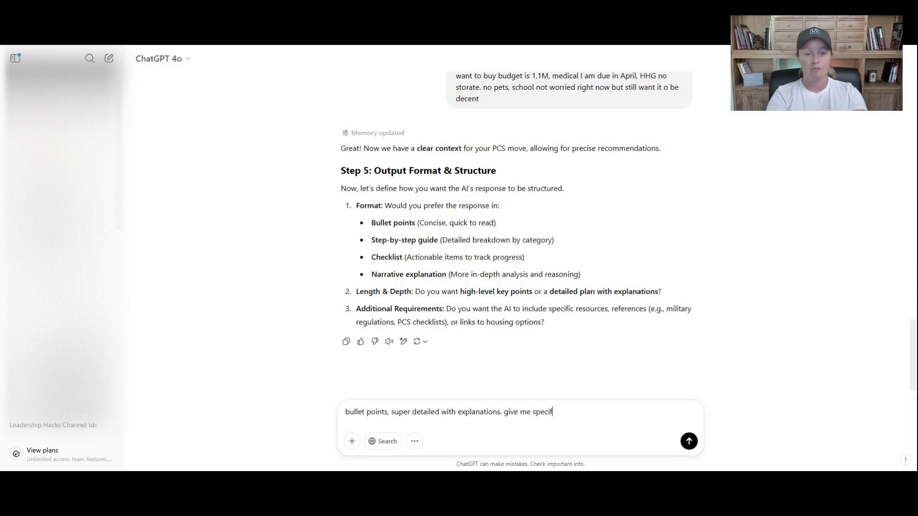
pyautogui.write('ic resources, websites a')
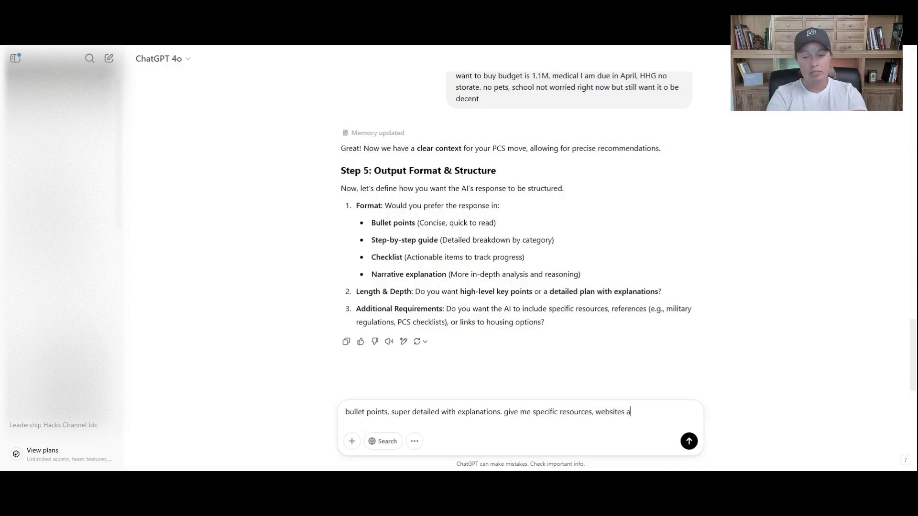
pyautogui.write('ll th things')
pyautogui.press('Return')
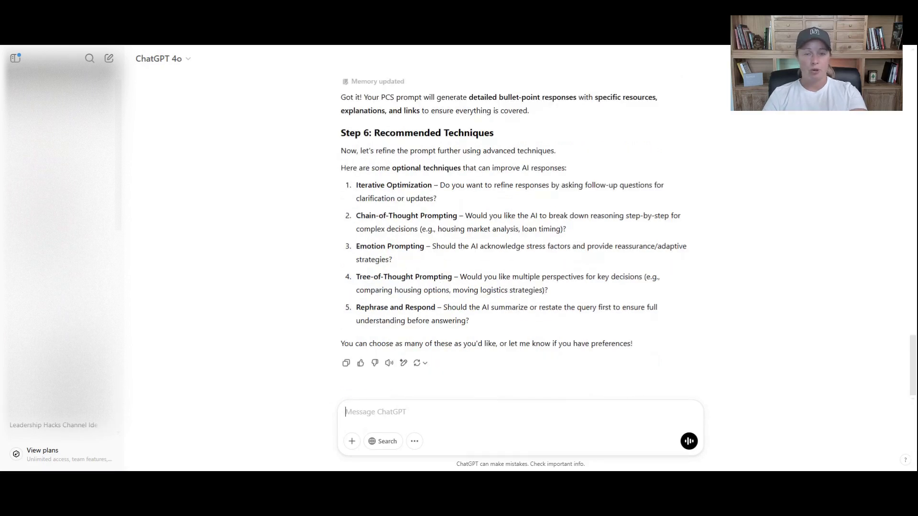
# - Pick the chain-of-thought and iterative prompting techniques
pyautogui.write('i dont care, but i need ')
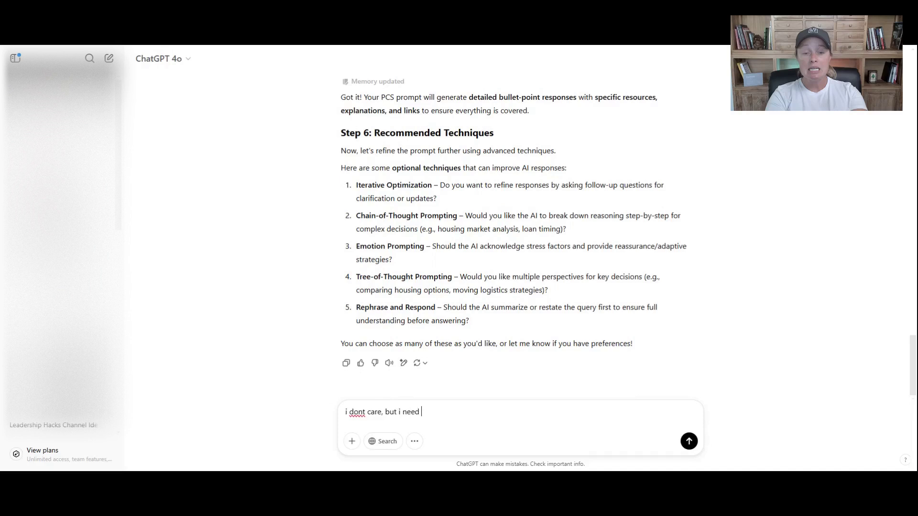
pyautogui.write('it to help me b')
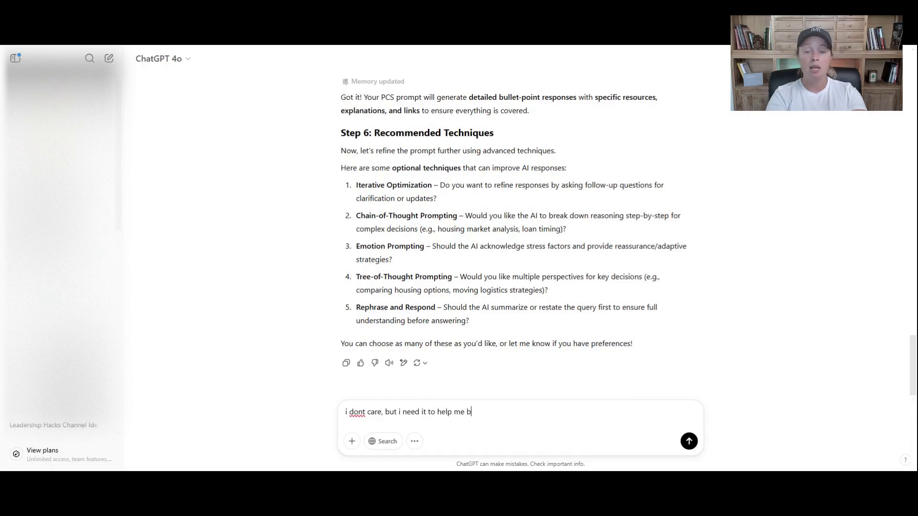
pyautogui.write('ecause my brai')
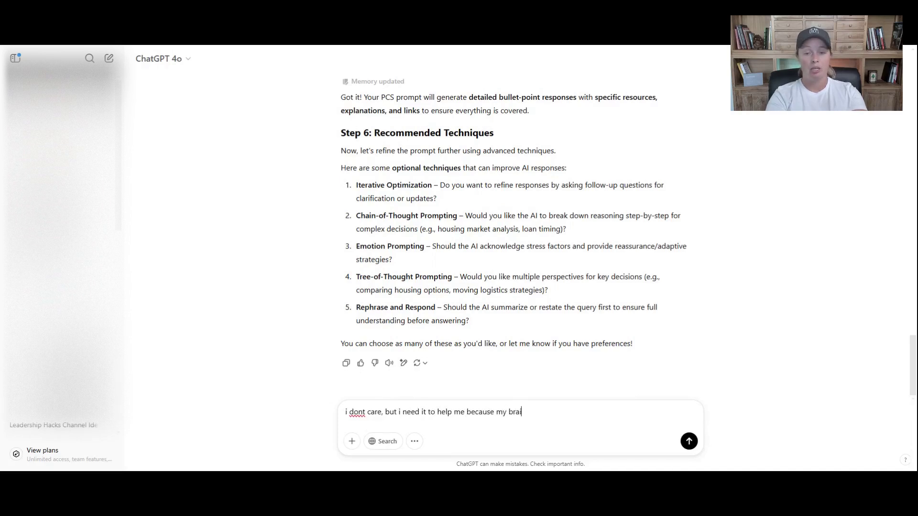
pyautogui.write('n h')
pyautogui.write('urts. chain of thought and iterative')
pyautogui.press('Return')
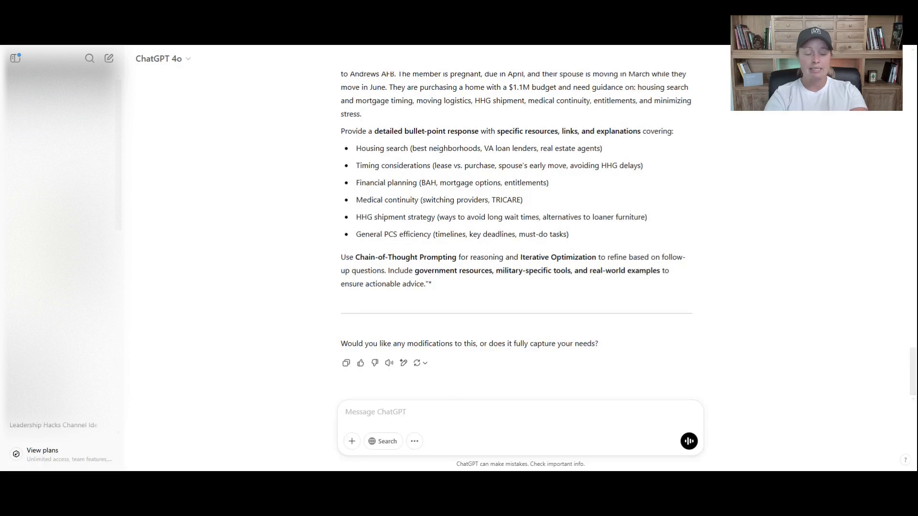
# - Reply 'this is a good start. i will add more later.' and ask ChatGPT to create the checklist
pyautogui.write('this is a good star')
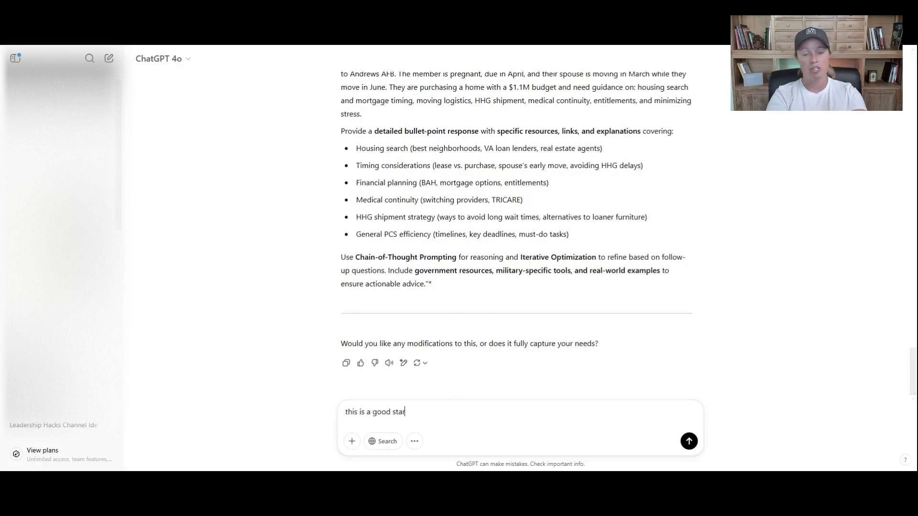
pyautogui.write('t. i will add m')
pyautogui.press('BackSpace')
pyautogui.press('BackSpace')
pyautogui.write('d more ')
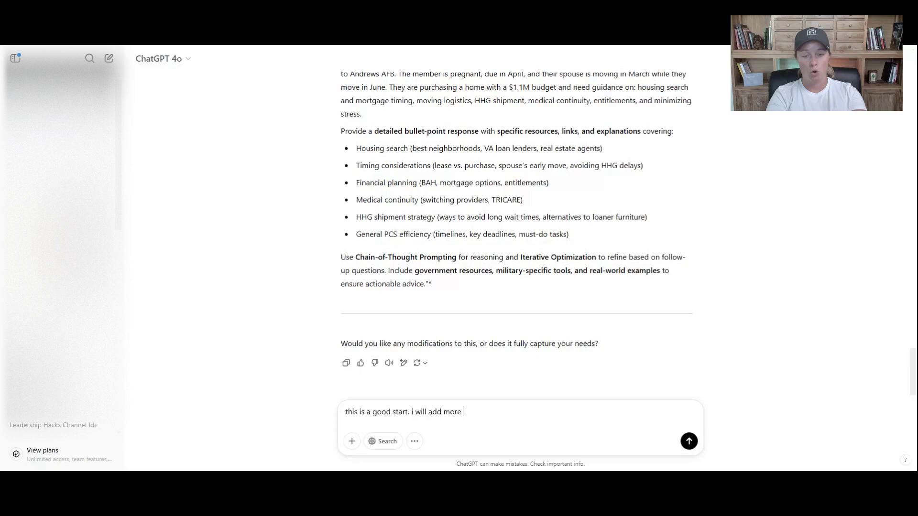
pyautogui.write('lat')
pyautogui.write('er.')
pyautogui.press('Return')
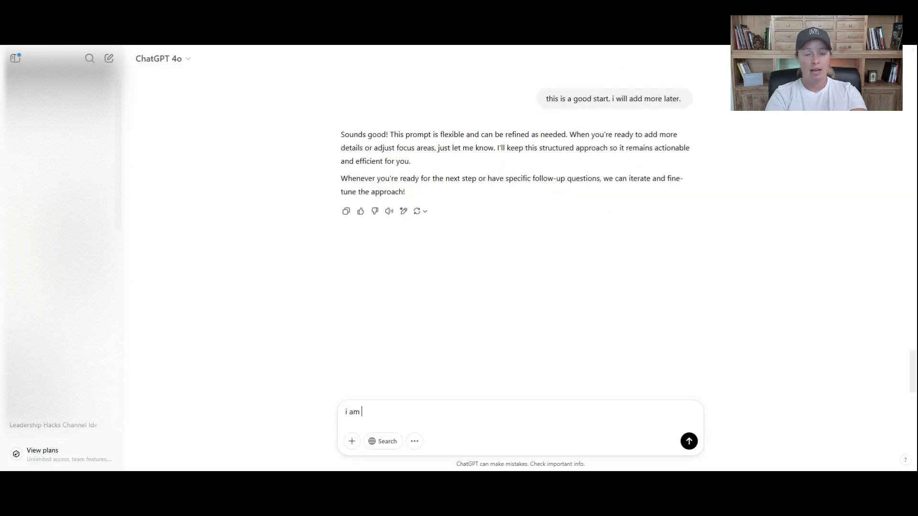
pyautogui.write('i am ready for the next ')
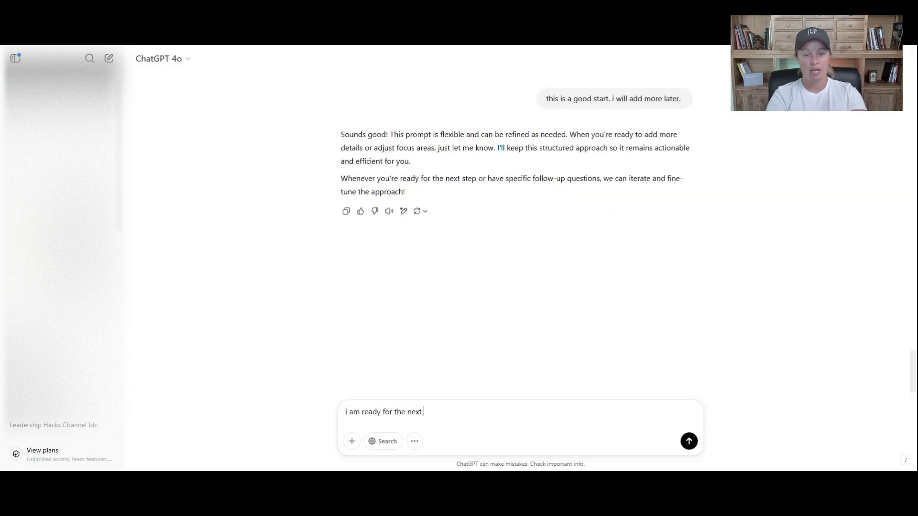
pyautogui.write('step, create me my checklist')
pyautogui.press('Return')
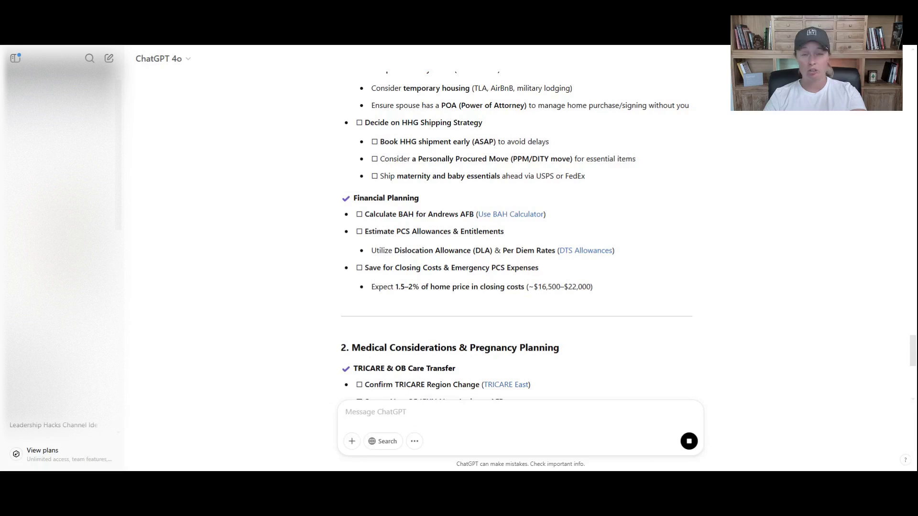
# - Scroll through the finished PCS checklist from its top down to Next Steps
pyautogui.scroll(10, 548, 251)
pyautogui.scroll(-20, 547, 251)
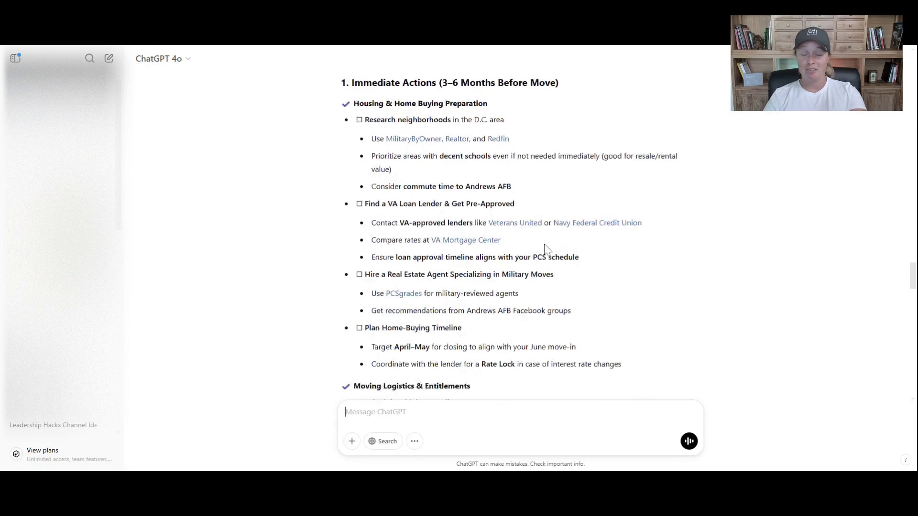
pyautogui.scroll(-2, 545, 248)
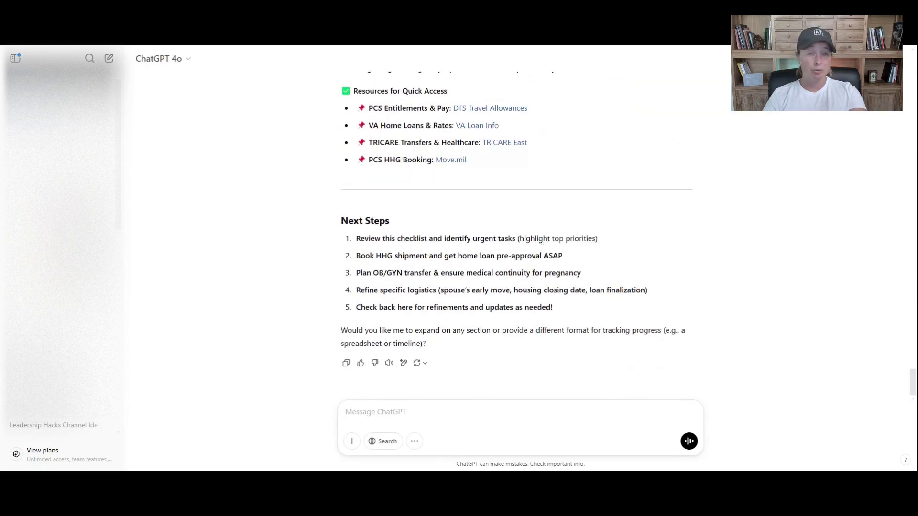